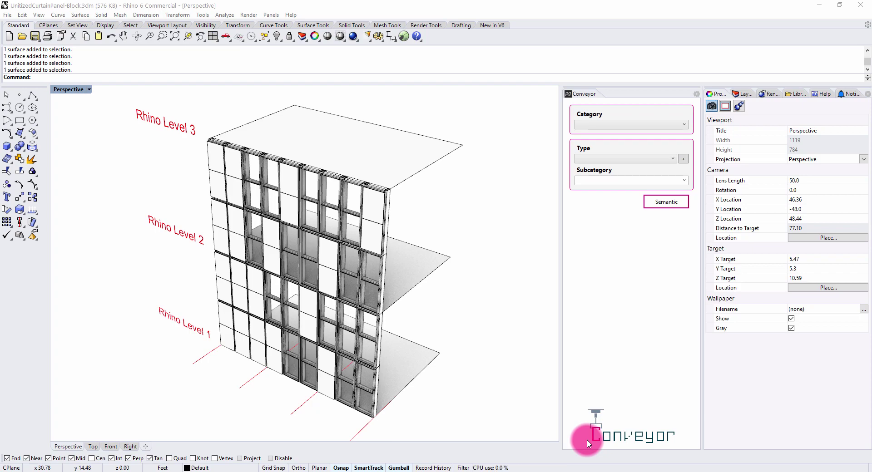
- Inspect the solid and glass unitized panel blocks along the facade's top row by selecting several of them individually
scroll(461, 235, up, 5)
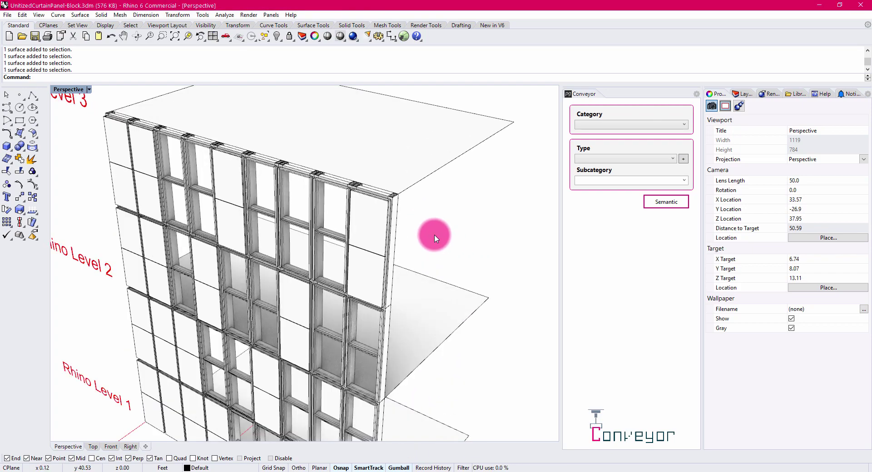
scroll(435, 236, up, 4)
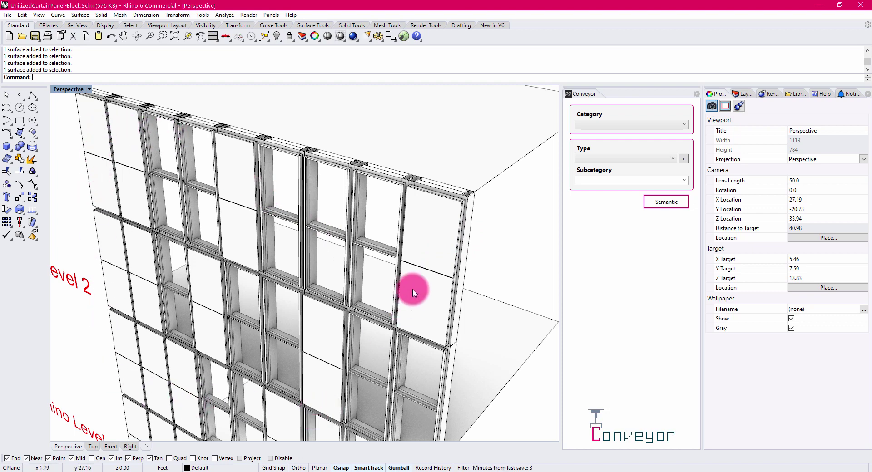
click(452, 221)
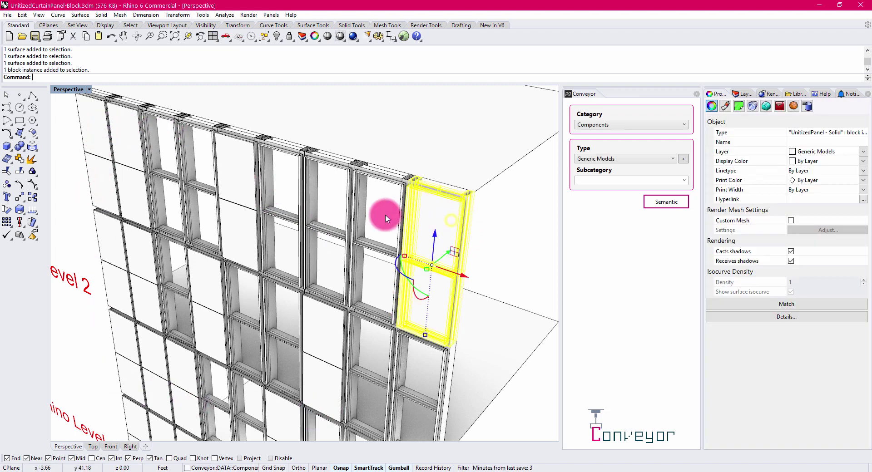
click(353, 198)
click(331, 185)
click(268, 183)
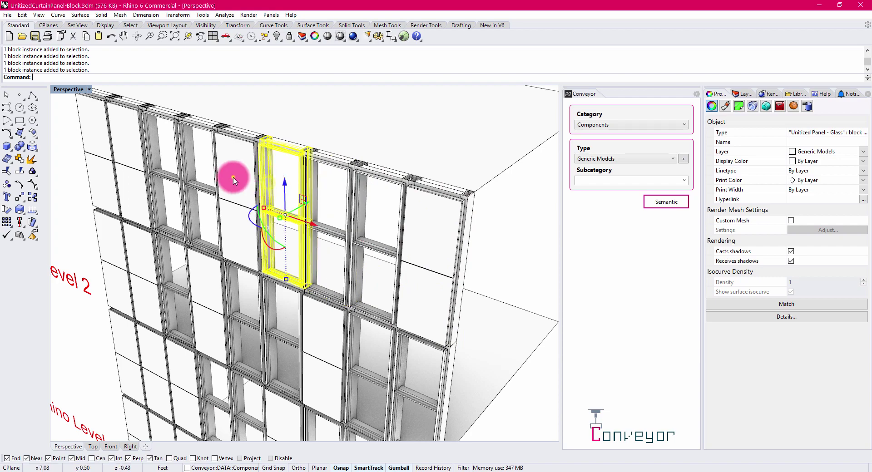
scroll(234, 180, down, 5)
right_drag(282, 188, 306, 214)
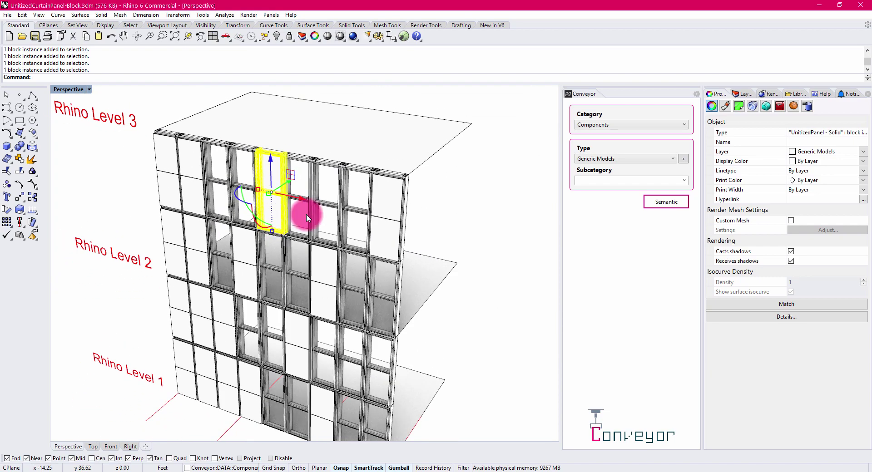
click(396, 206)
click(348, 189)
click(457, 213)
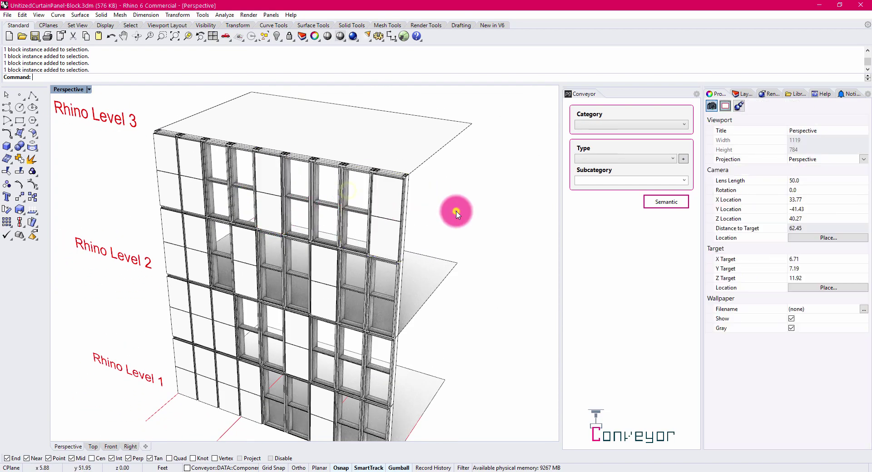
- Review the model's block definitions in the Block Manager and close it
key(BackSpace)
key(BackSpace)
key(BackSpace)
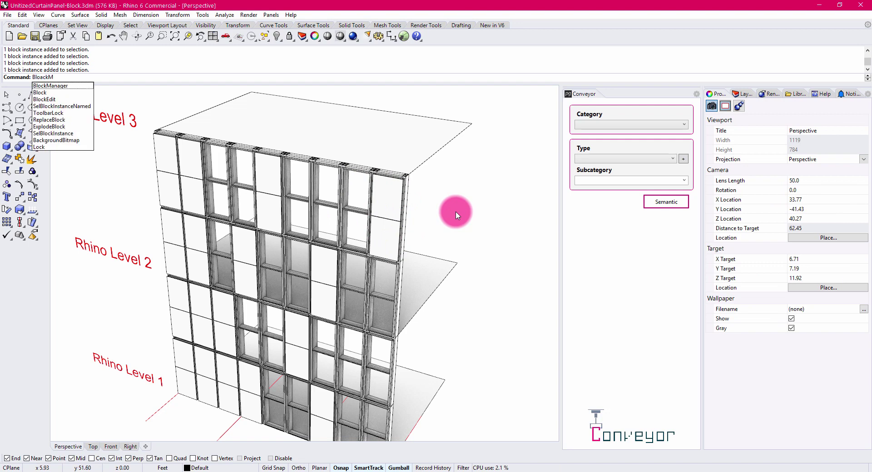
text(ck)
key(Down)
key(Down)
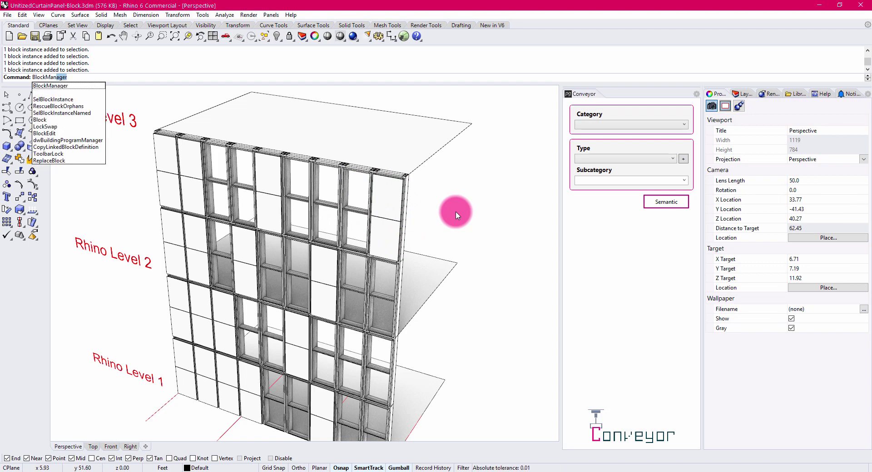
key(Return)
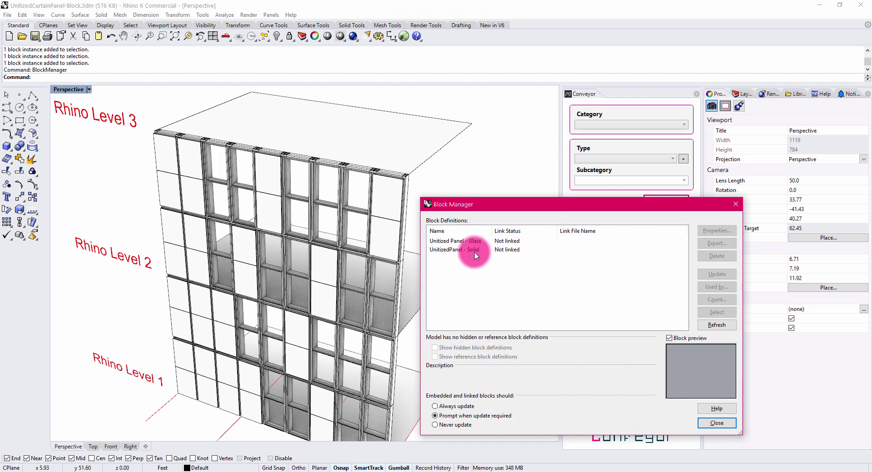
click(717, 423)
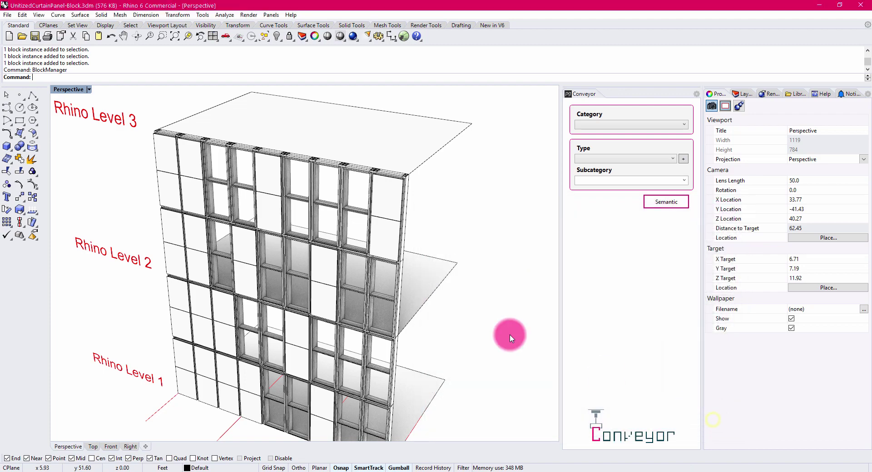
- Open the UnitizedPanel - Solid block for editing at the facade's upper corner, examine its framing and exterior panel parts, and close the editor
right_drag(448, 232, 441, 224)
scroll(442, 224, up, 6)
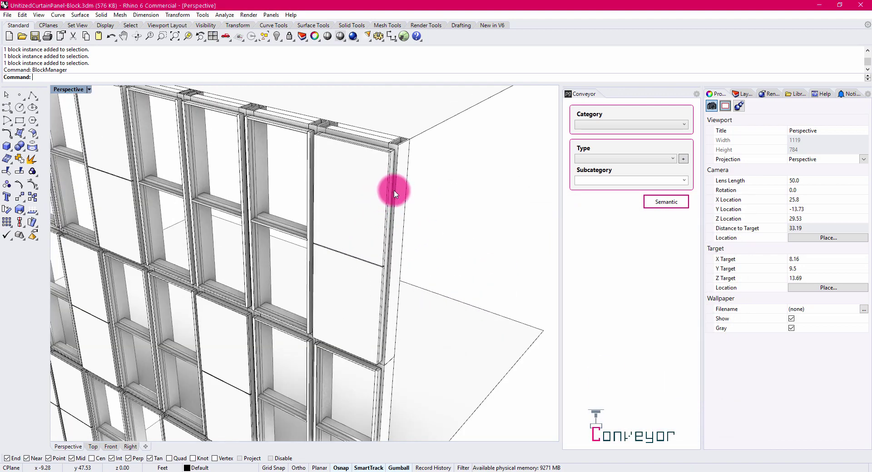
double_click(393, 192)
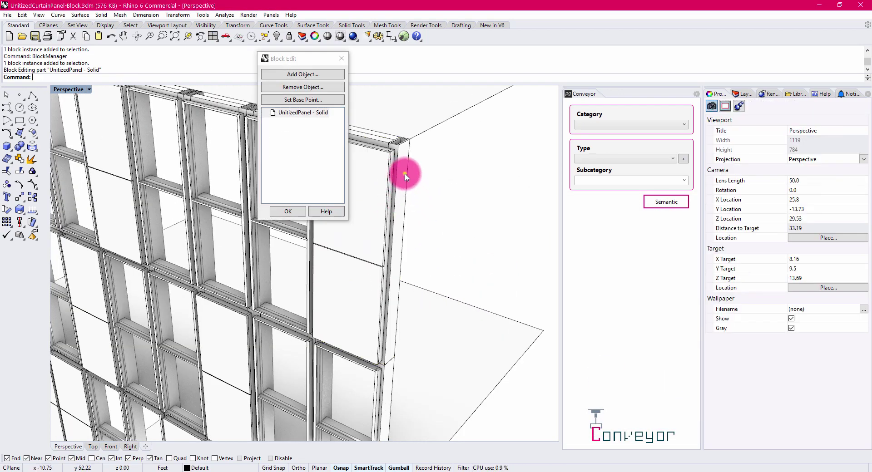
click(405, 177)
right_drag(385, 130, 448, 205)
click(198, 206)
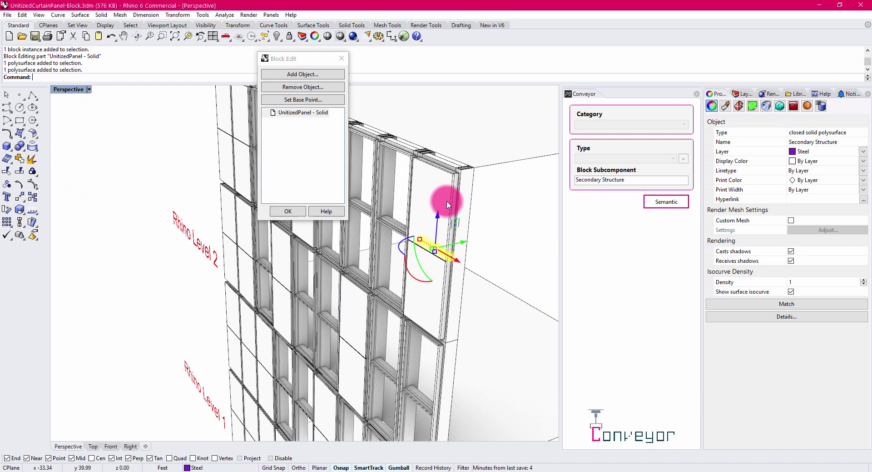
click(440, 179)
click(432, 278)
right_drag(473, 247, 447, 182)
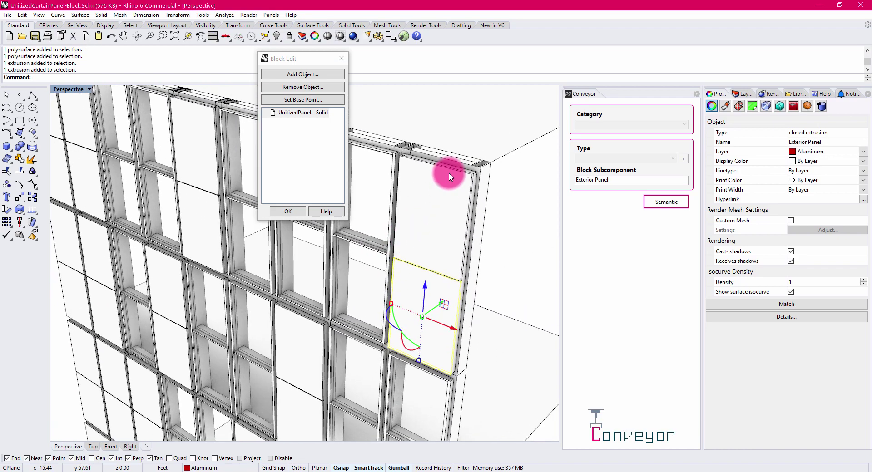
click(288, 212)
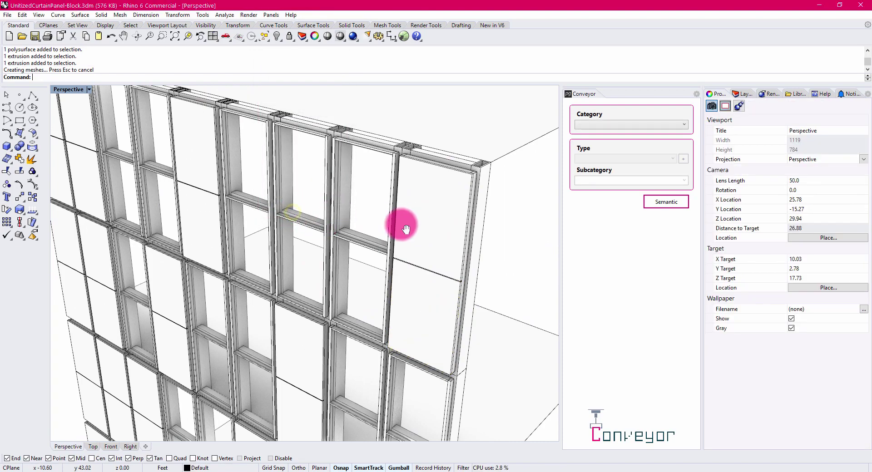
- Check the Conveyor category and type assigned to the solid panel block at the facade's upper corner
right_drag(405, 223, 385, 250)
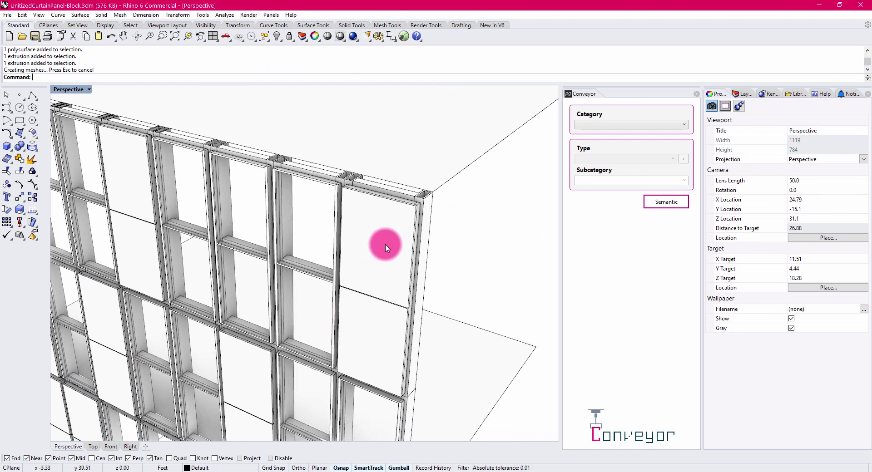
click(386, 248)
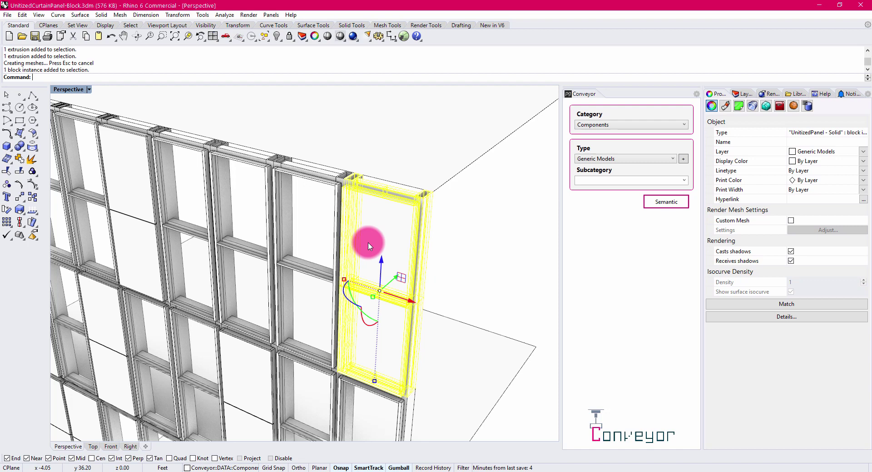
click(485, 239)
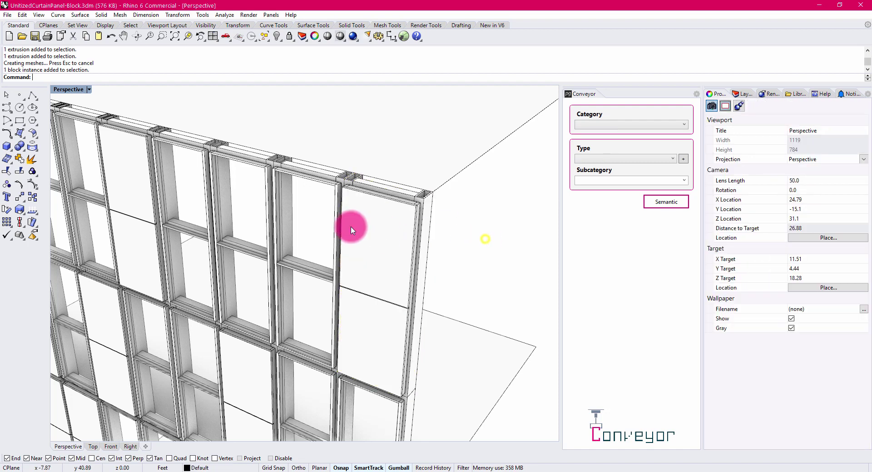
- Reopen the solid panel block for editing and check the Block Subcomponent name of its upper exterior panel
double_click(389, 229)
click(390, 230)
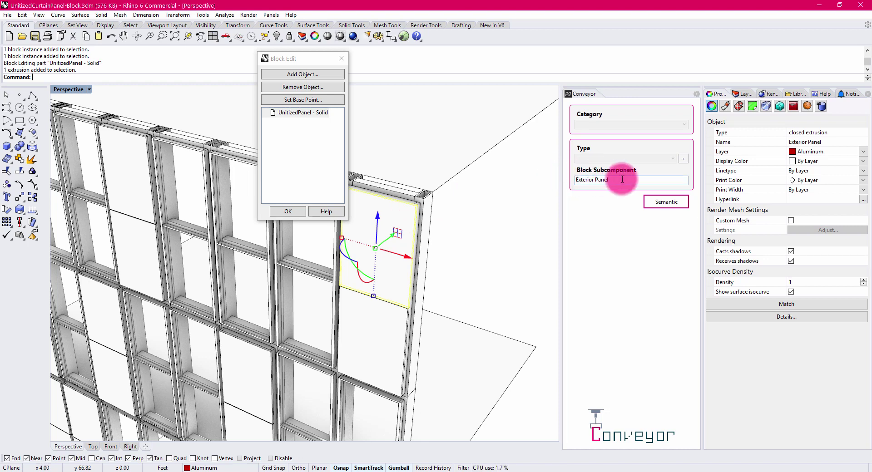
click(598, 180)
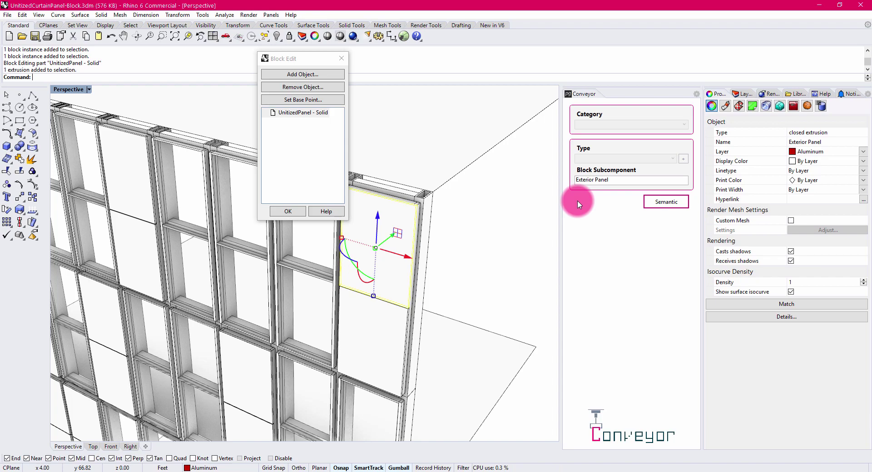
click(292, 211)
right_drag(347, 224, 389, 212)
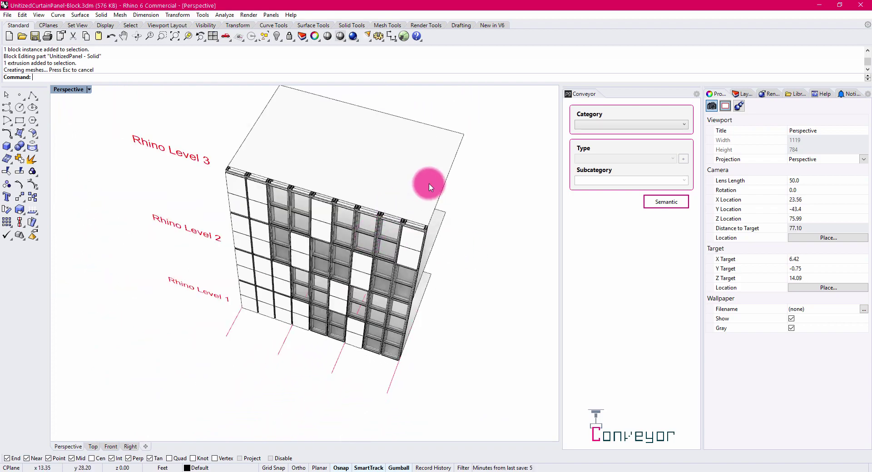
right_drag(426, 183, 409, 208)
right_drag(301, 258, 224, 266)
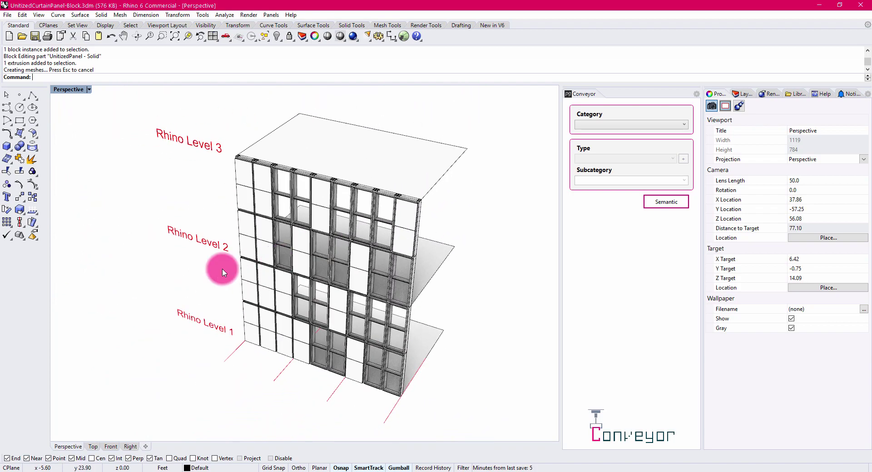
mouse_move(259, 342)
right_down()
mouse_move(335, 347)
mouse_move(243, 341)
mouse_move(236, 352)
mouse_move(263, 353)
right_up()
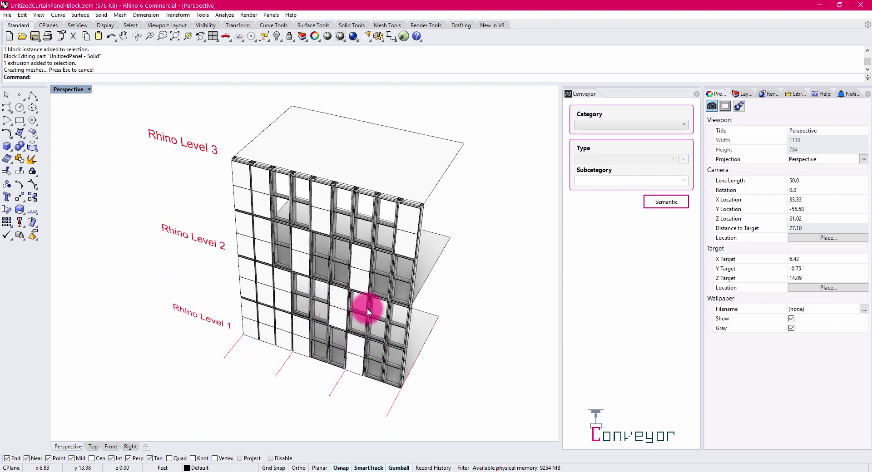
- Switch to Revit and launch the Rhino Conveyor add-in
click(454, 471)
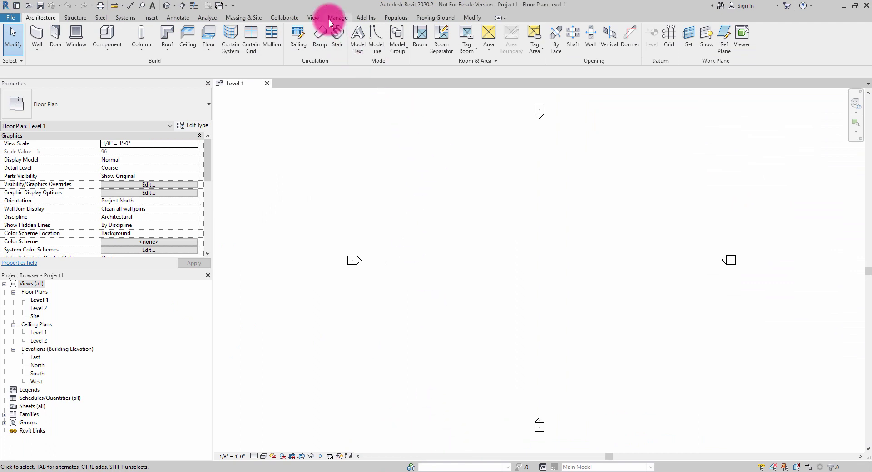
click(433, 18)
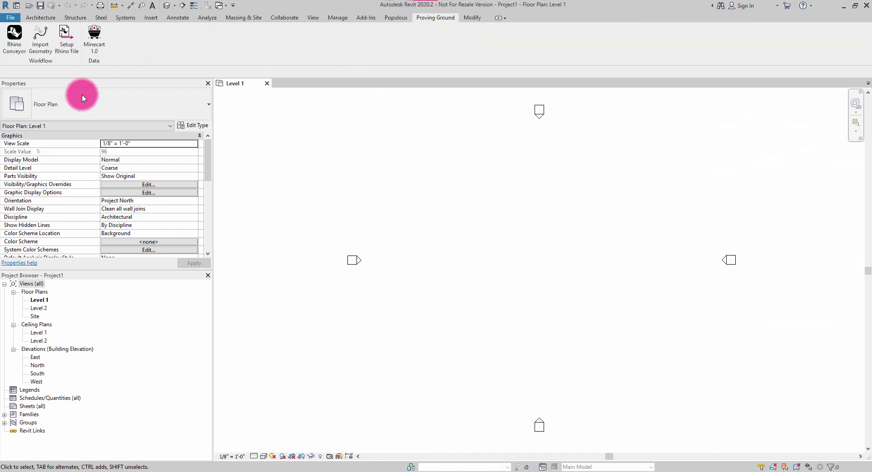
click(14, 35)
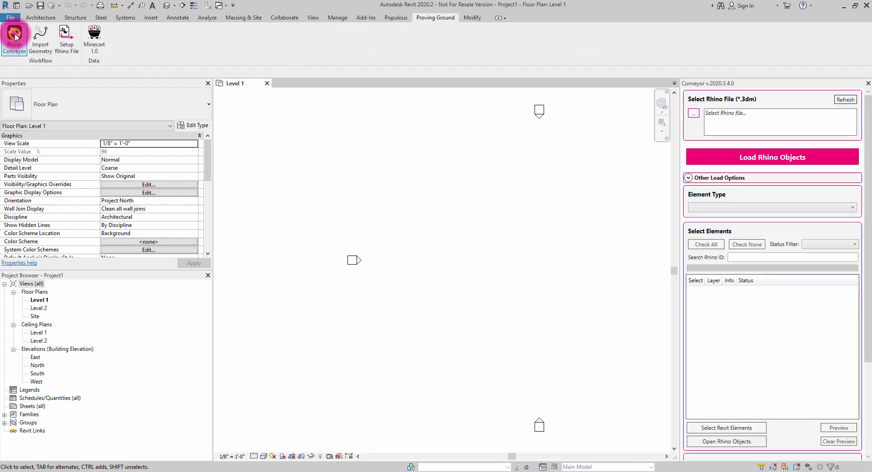
- Choose UnitizedCurtainPanel-Block.3dm from the Recorded Demos folder as Conveyor's Rhino file
click(694, 114)
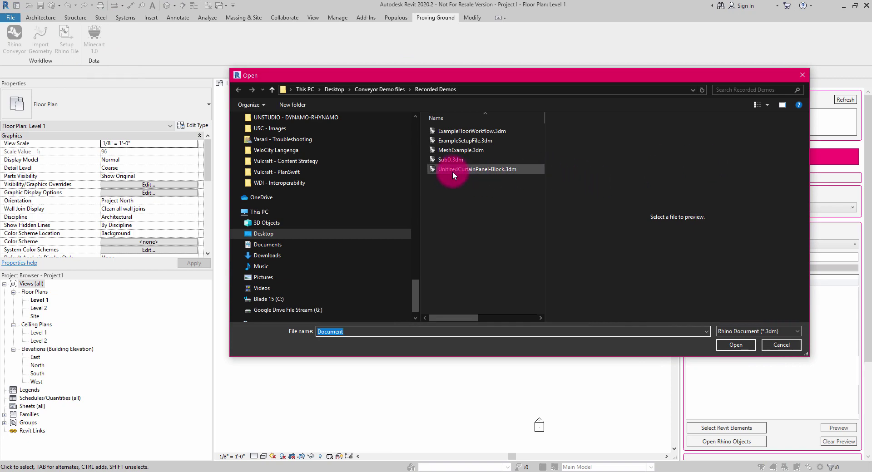
click(469, 170)
click(736, 347)
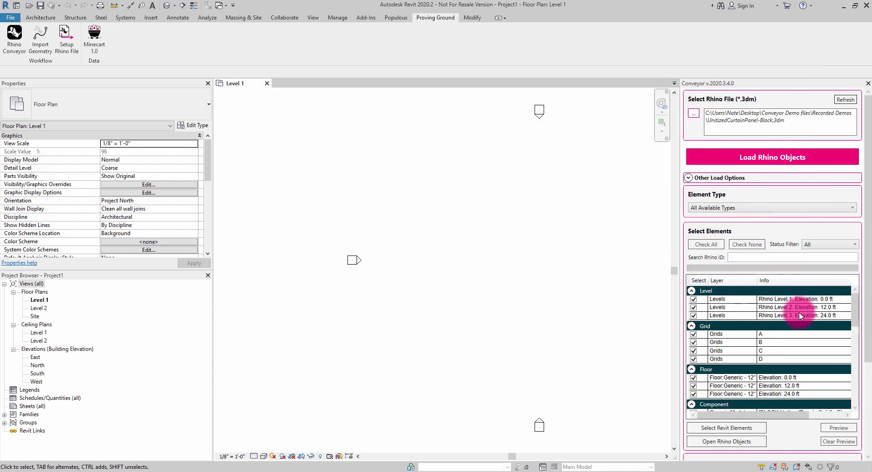
- Examine the levels, grids, floors and block components that Conveyor lists from the Rhino file
drag(855, 304, 846, 287)
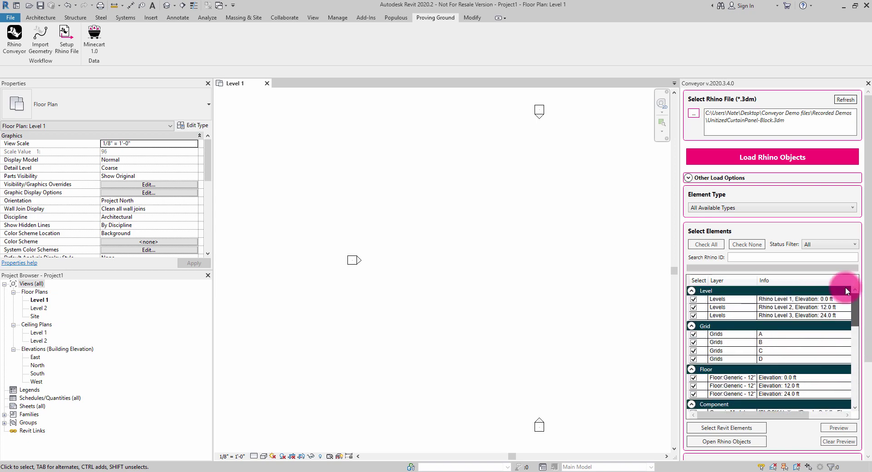
scroll(843, 308, down, 1)
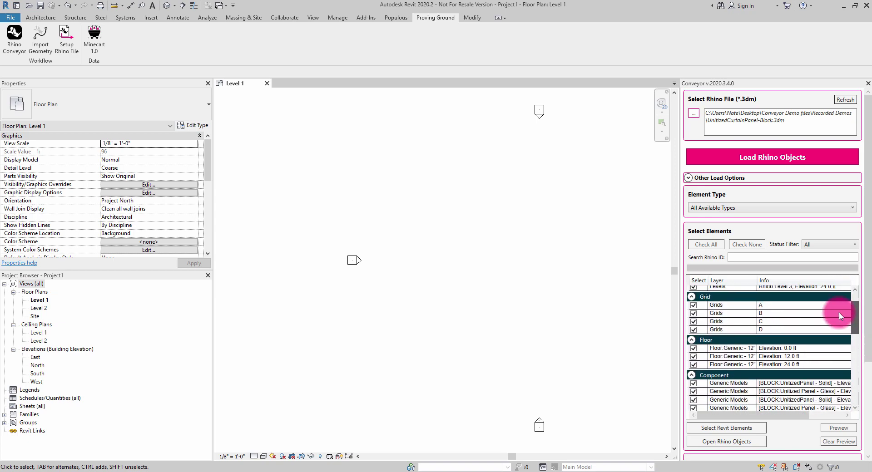
scroll(840, 304, up, 1)
scroll(839, 313, down, 2)
scroll(835, 319, down, 6)
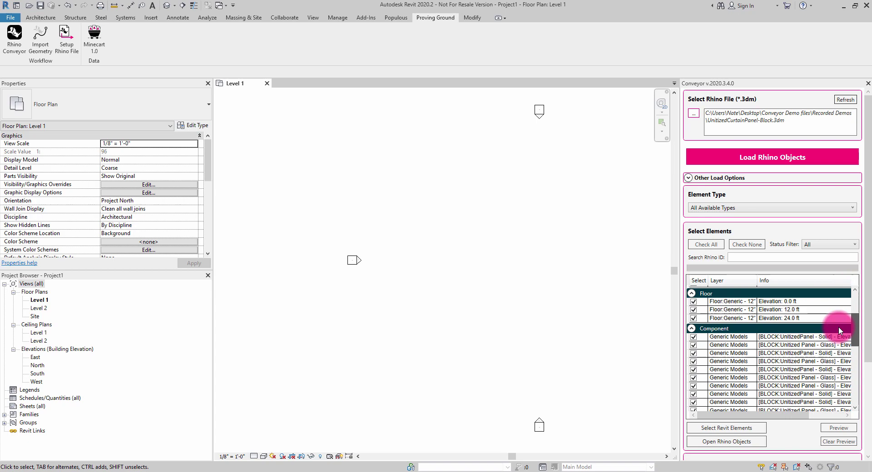
drag(851, 388, 851, 328)
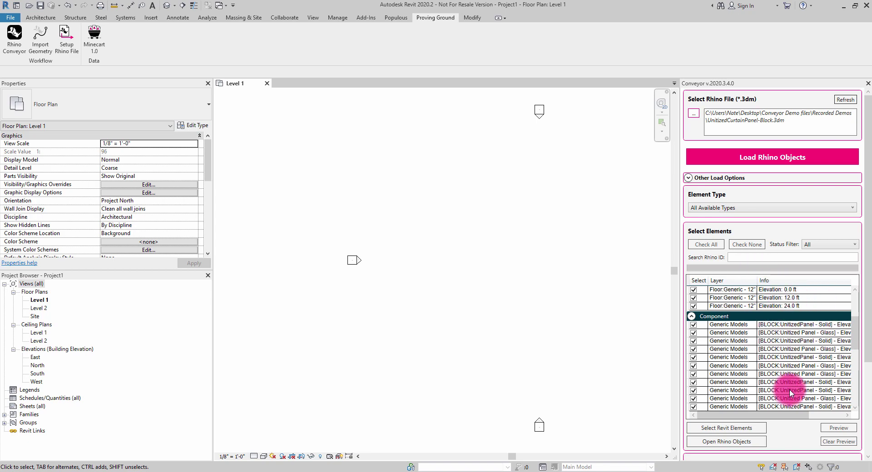
drag(858, 327, 856, 310)
- Open the default 3D view, load all the listed Rhino objects with Conveyor and confirm the import
mouse_move(463, 254)
middle_down()
mouse_move(444, 247)
mouse_move(366, 255)
middle_up()
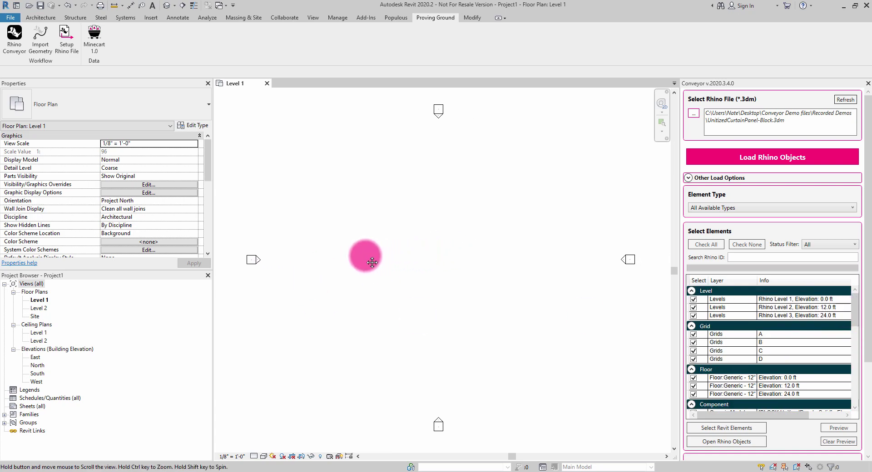
click(167, 7)
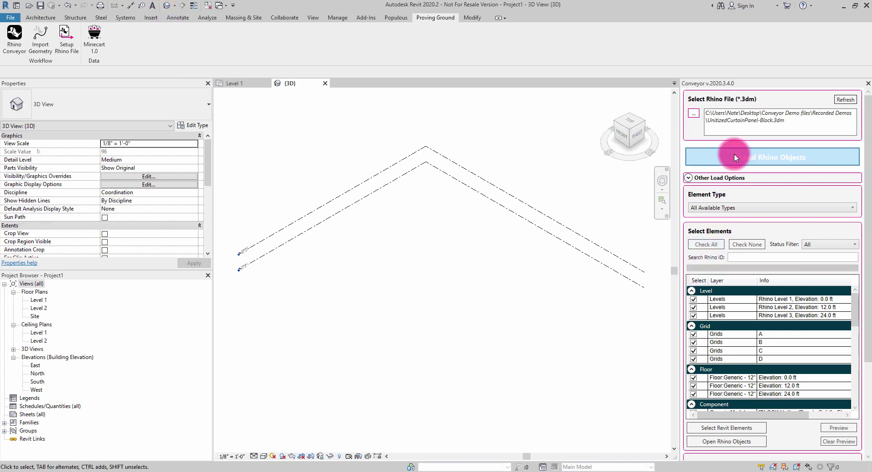
click(763, 162)
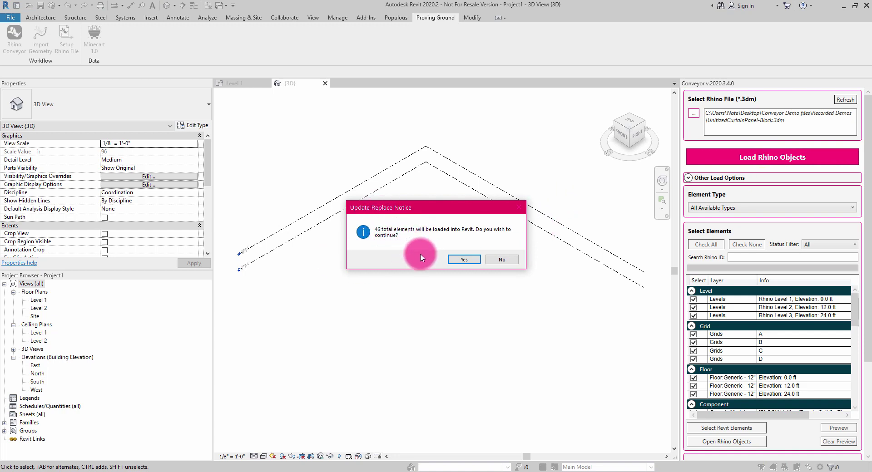
click(461, 259)
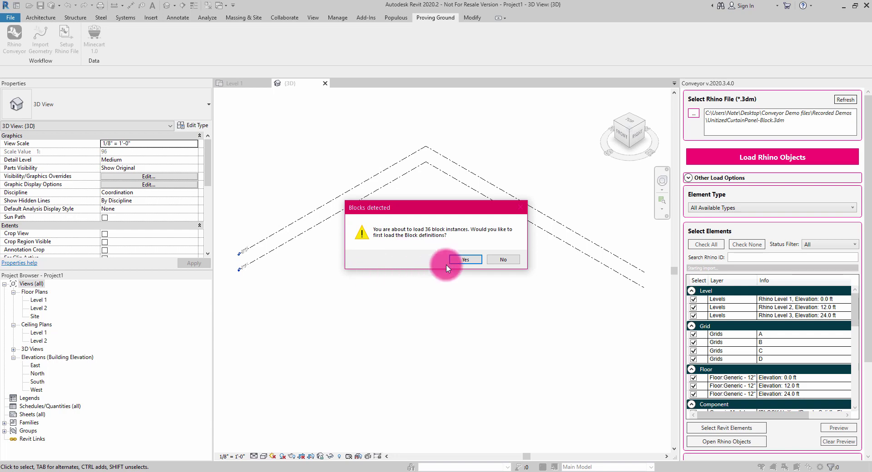
- Load the block definitions Unitized Panel - Glass and UnitizedPanel - Solid as families before placing their instances
click(460, 259)
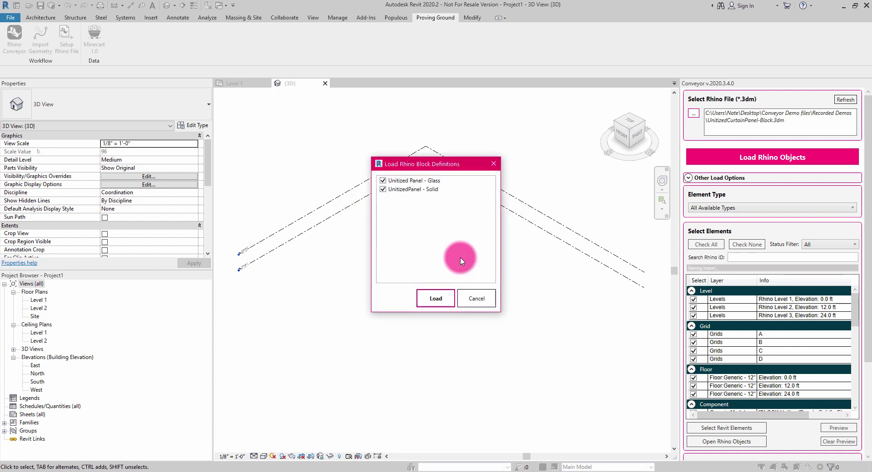
click(404, 182)
click(399, 182)
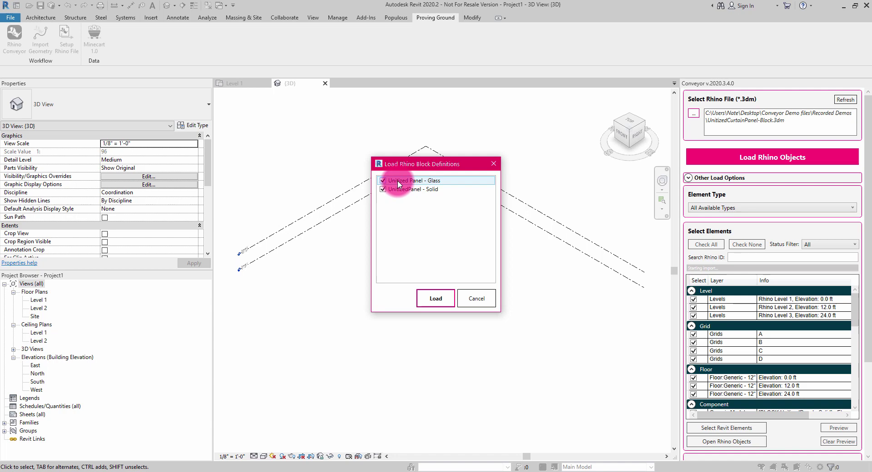
click(393, 200)
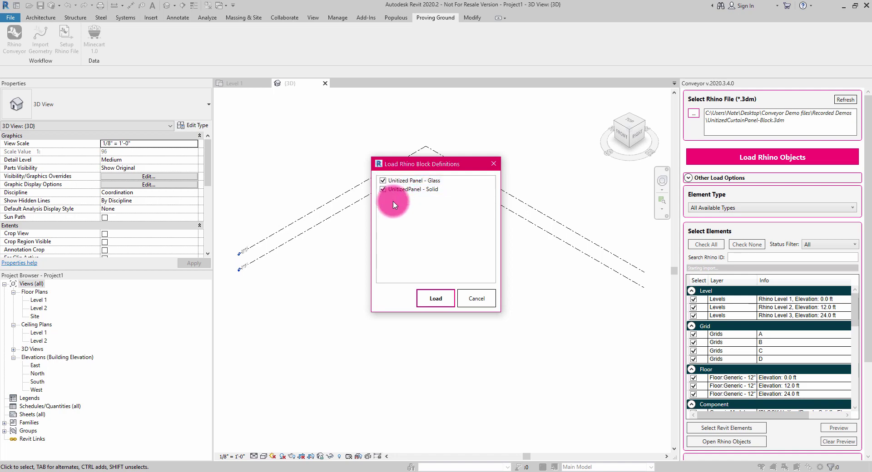
click(418, 190)
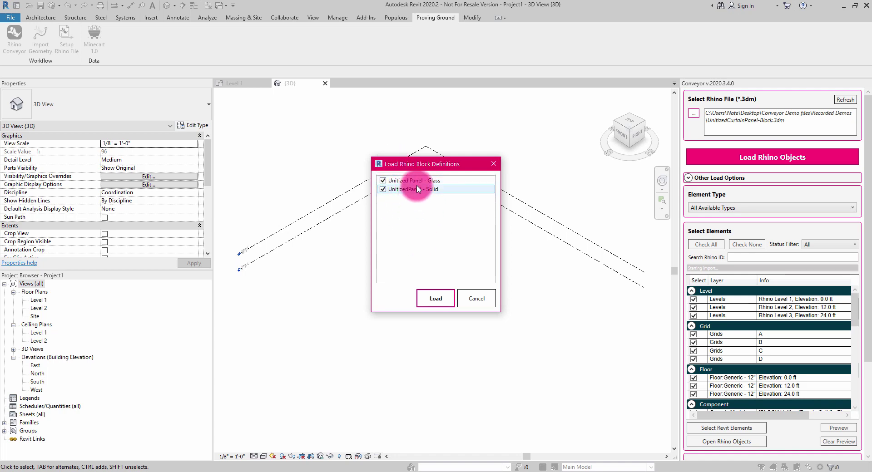
click(425, 228)
click(444, 302)
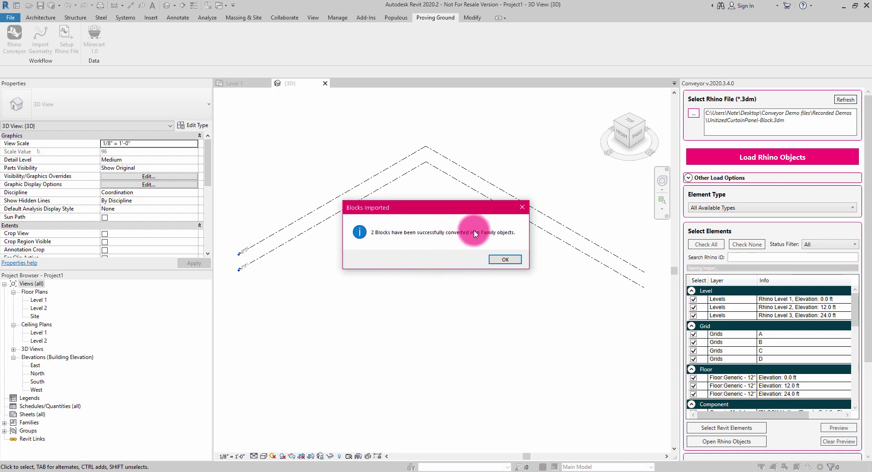
click(505, 259)
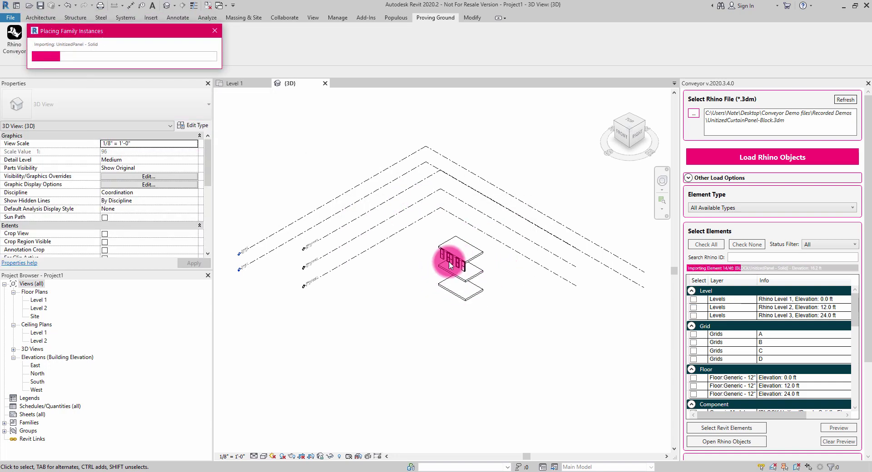
- Examine the imported floors and the unitized panel instances on the facade in the 3D view
scroll(461, 293, up, 5)
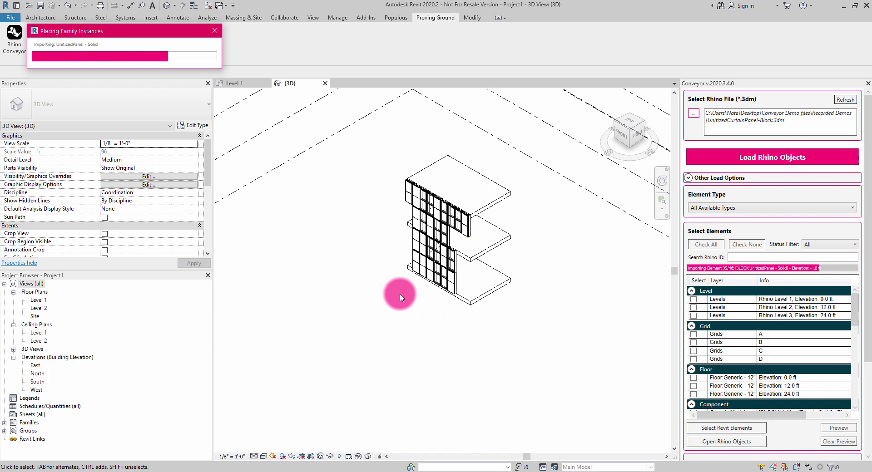
middle_drag(398, 239, 502, 348)
scroll(502, 347, up, 8)
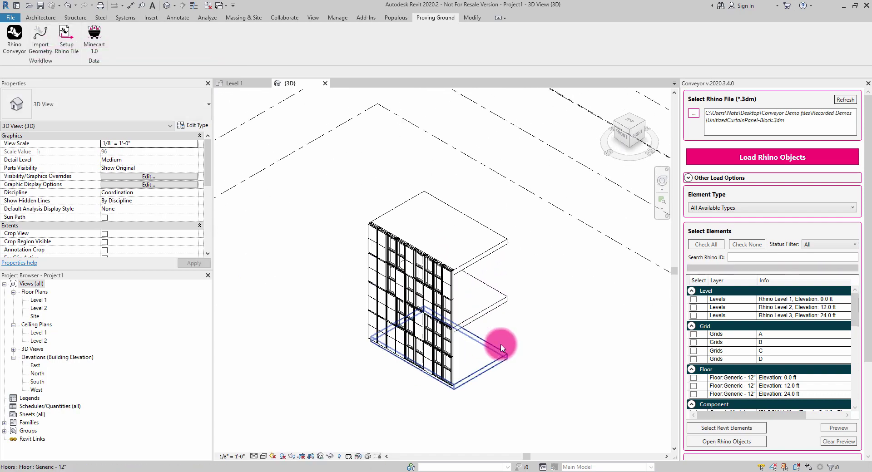
middle_drag(500, 317, 436, 361)
scroll(537, 366, up, 6)
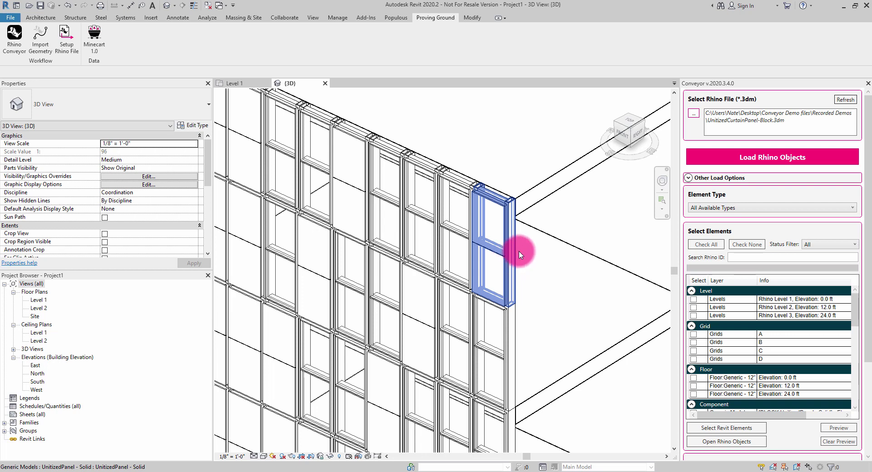
scroll(599, 227, down, 4)
middle_drag(619, 296, 567, 314)
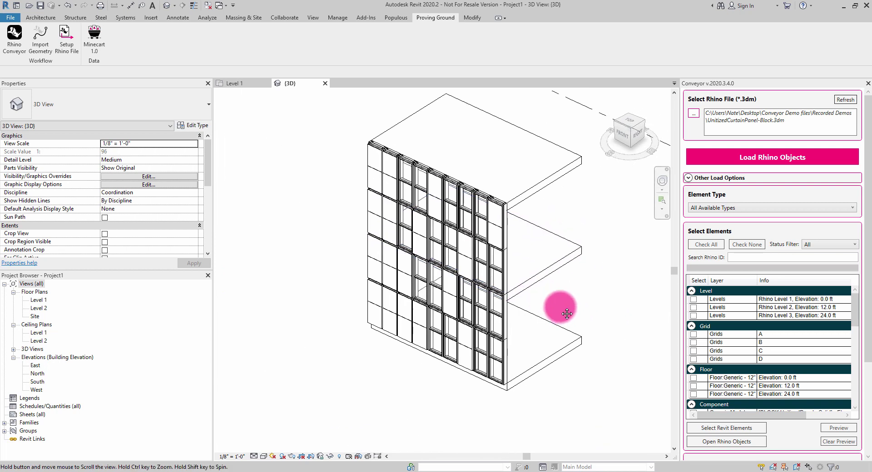
scroll(518, 272, up, 4)
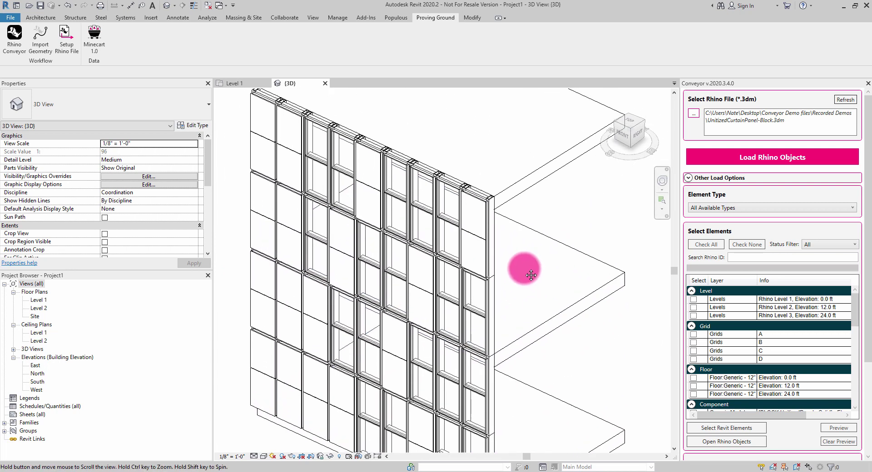
middle_drag(531, 275, 516, 249)
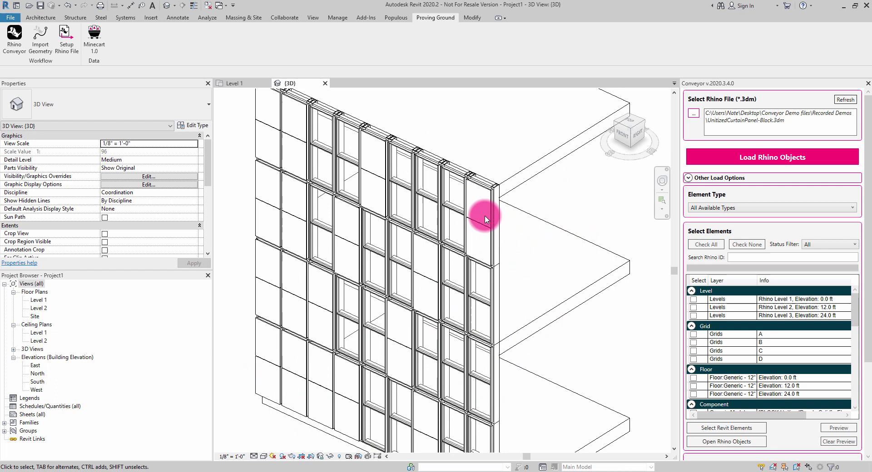
- Open Object Styles and examine the subcategories under Generic Models, including Glass Panel, Exterior Panel, Primary Structure and Secondary Structure
click(340, 19)
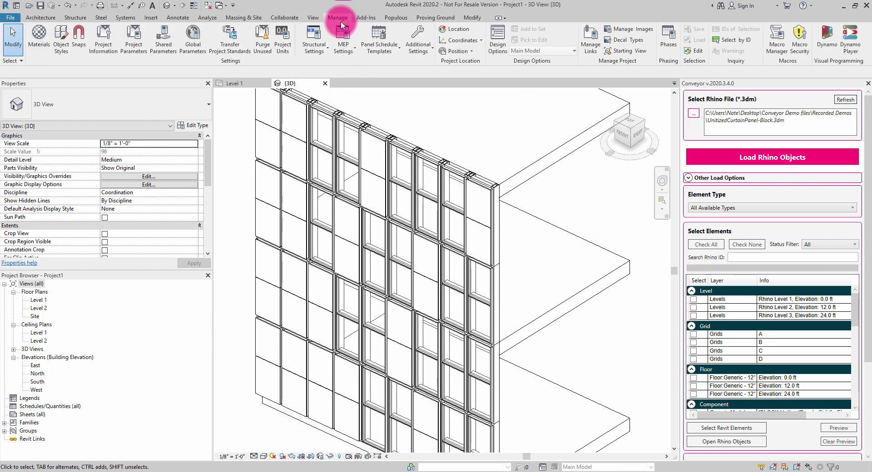
click(61, 36)
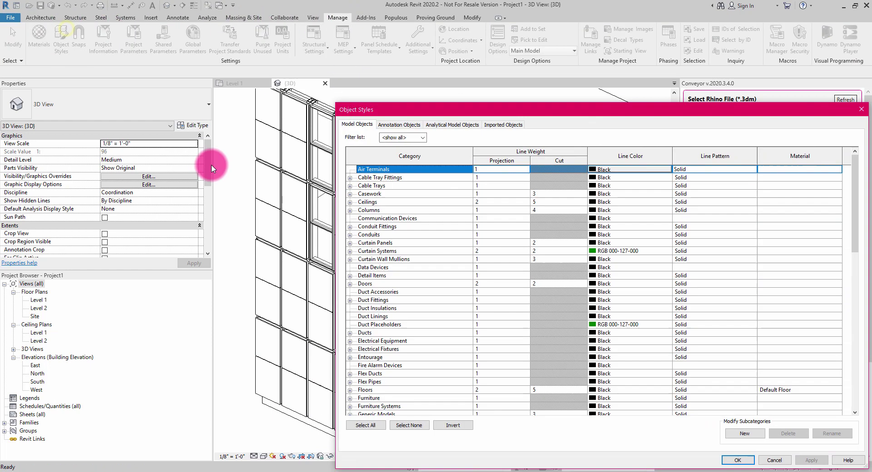
scroll(388, 342, down, 5)
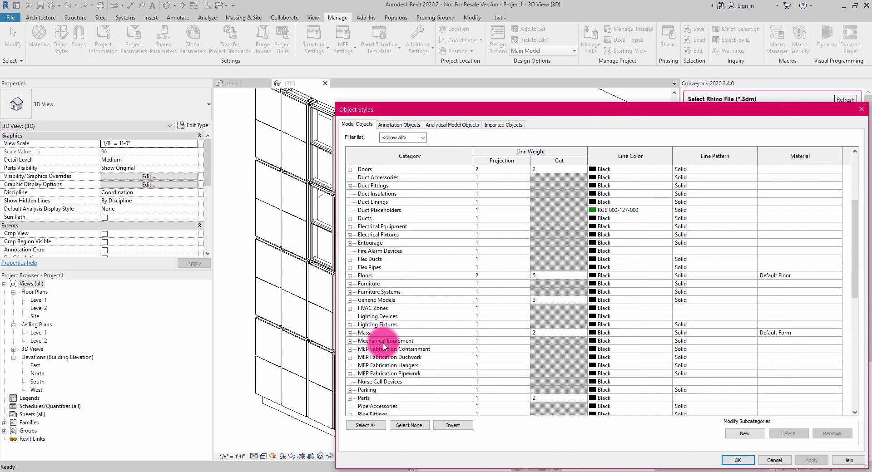
click(349, 300)
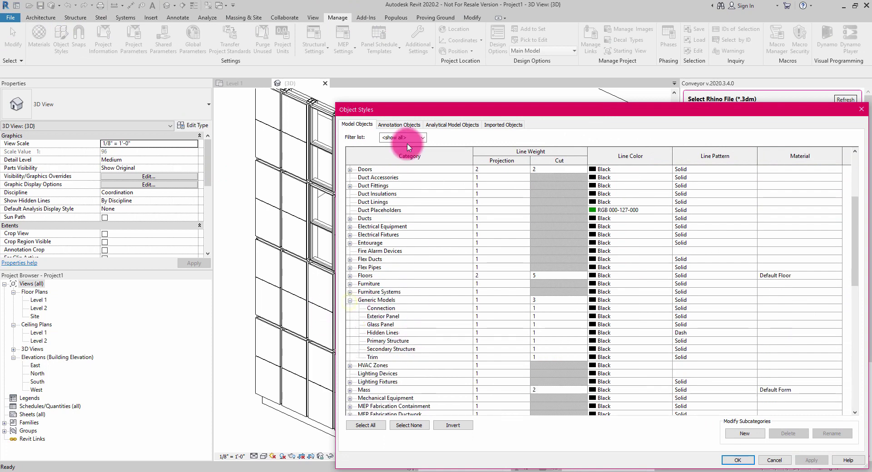
drag(408, 108, 617, 80)
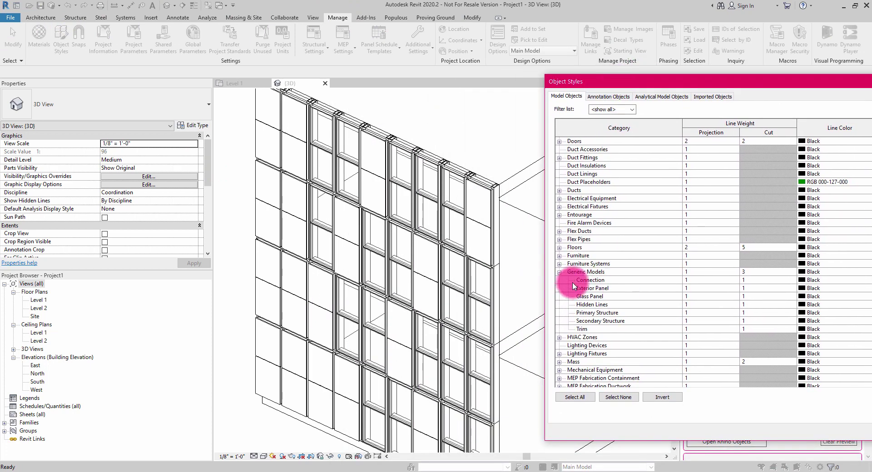
click(591, 298)
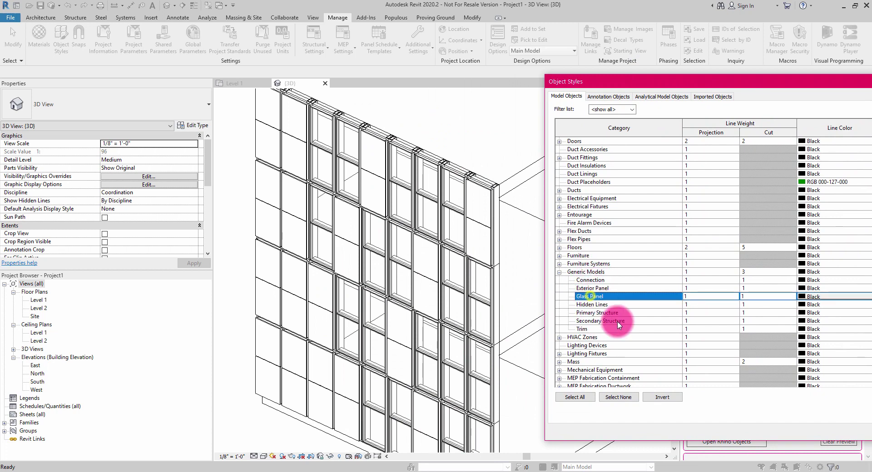
click(595, 289)
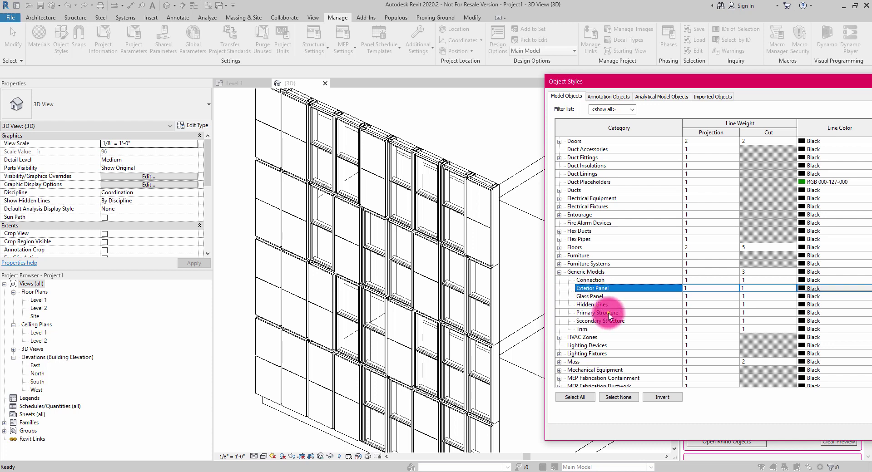
click(609, 313)
click(607, 322)
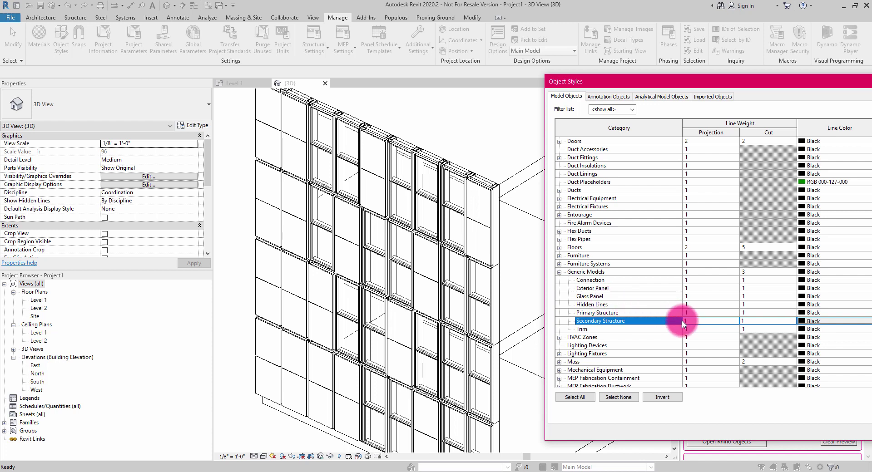
- Set the projection line weight of the Primary Structure subcategory under Generic Models to 3 and apply the object styles
click(747, 313)
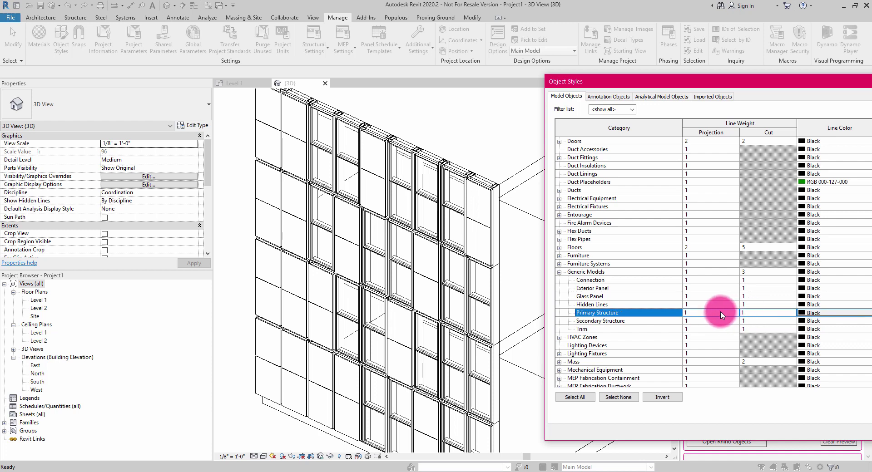
click(699, 314)
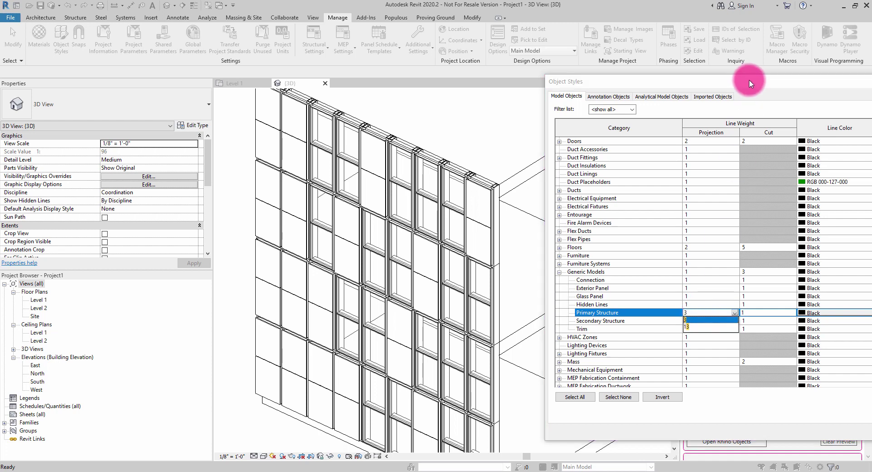
drag(749, 82, 555, 57)
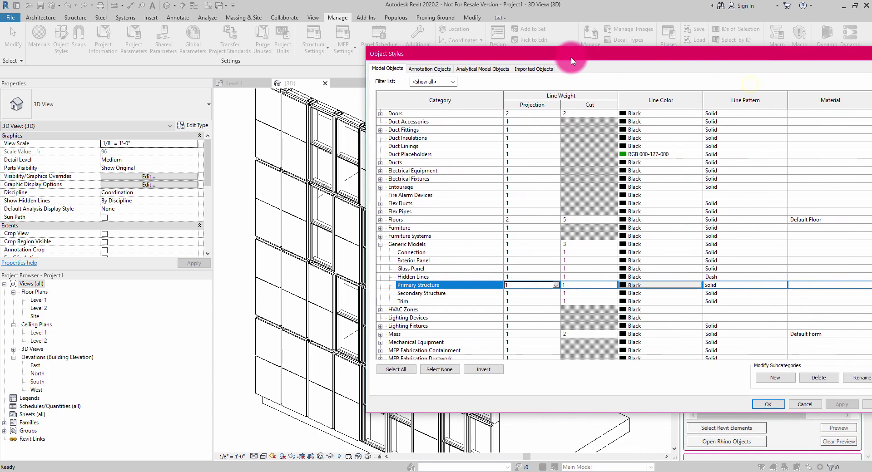
click(522, 287)
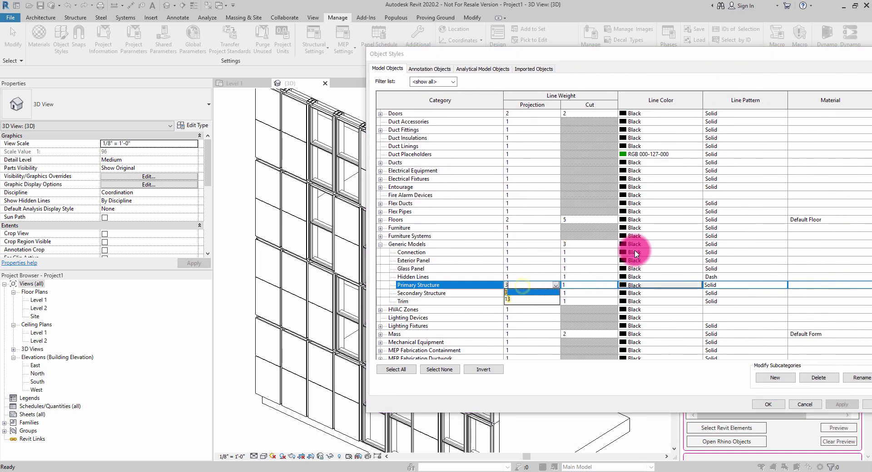
click(510, 293)
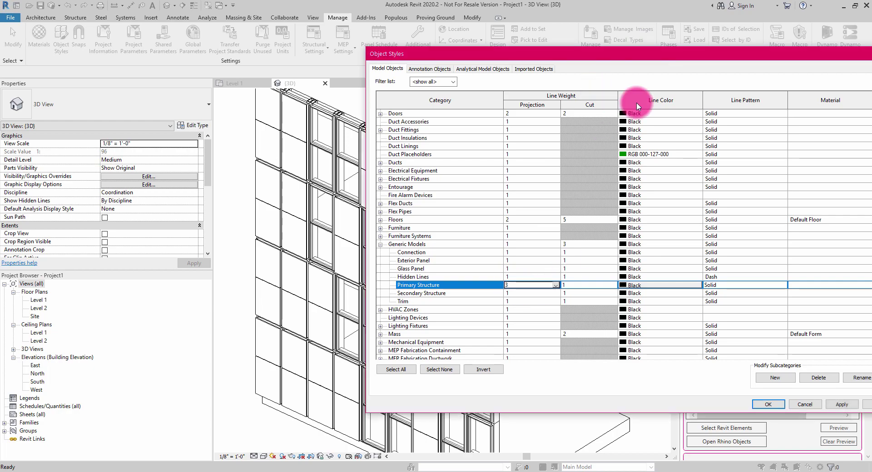
click(768, 404)
- Inspect the panel framing from behind and the front, and set the 3D view's visual style to Ray Trace
shift+middle_drag(633, 274, 359, 235)
scroll(359, 249, down, 3)
scroll(364, 228, up, 4)
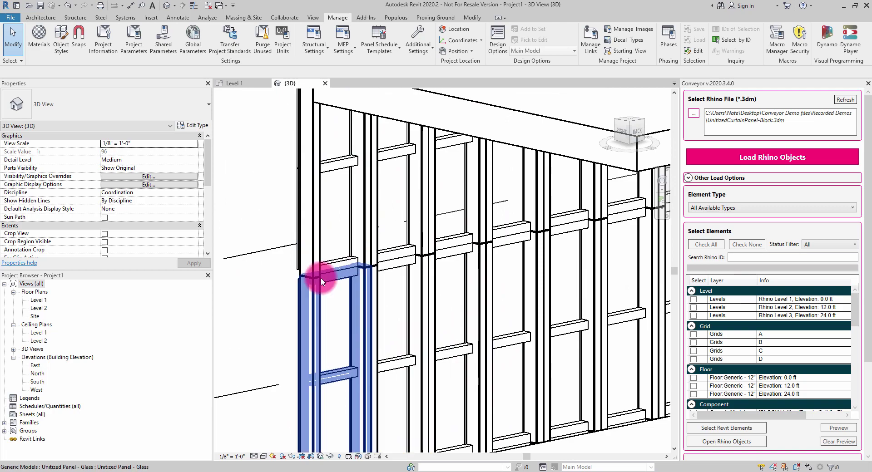
scroll(367, 254, down, 4)
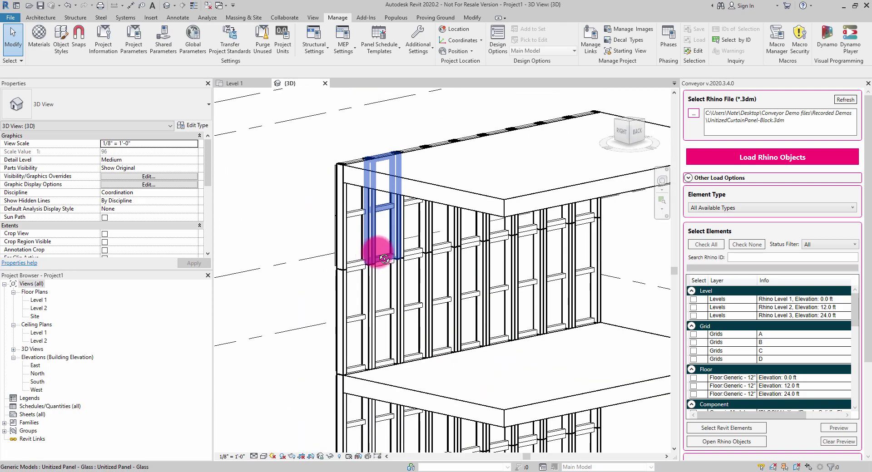
shift+middle_drag(374, 247, 449, 259)
scroll(482, 242, up, 2)
click(264, 456)
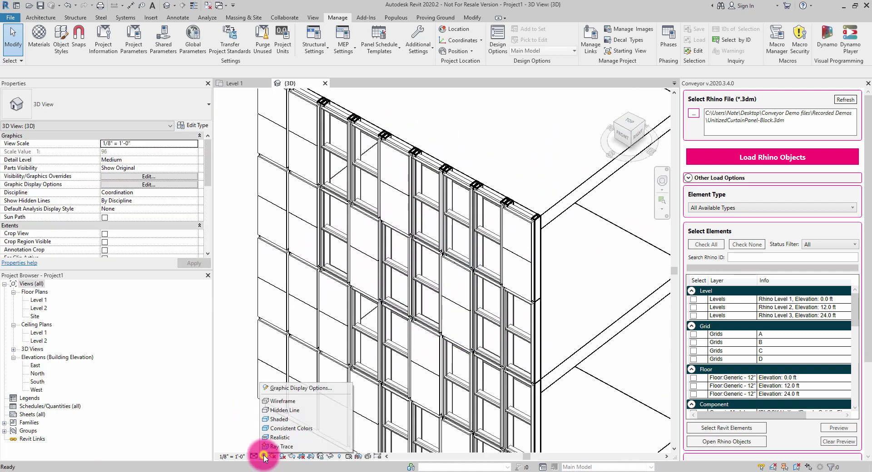
click(287, 448)
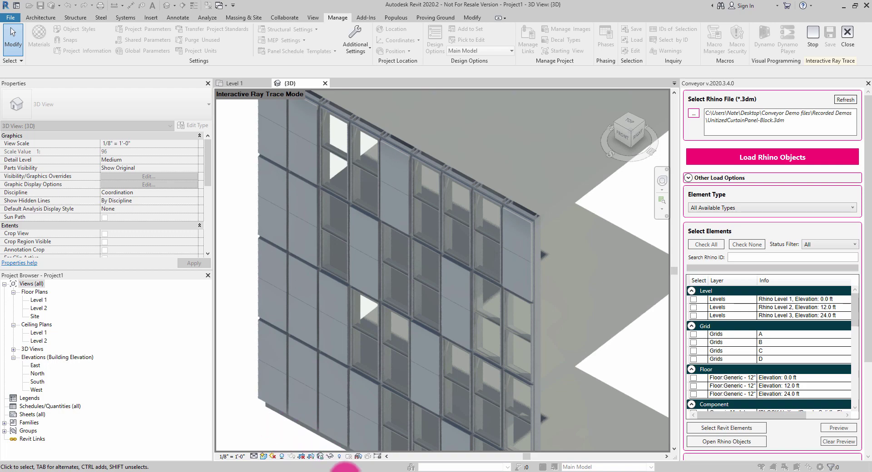
- Switch to Rhino, open the Unitized Panel - Glass block for editing, and examine the glass extrusion's object and material properties
click(348, 471)
right_drag(307, 264, 347, 305)
scroll(338, 194, up, 10)
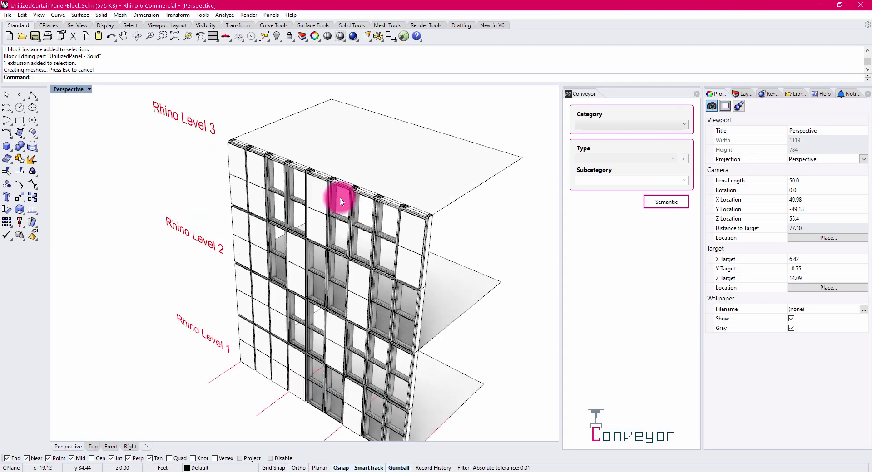
double_click(389, 192)
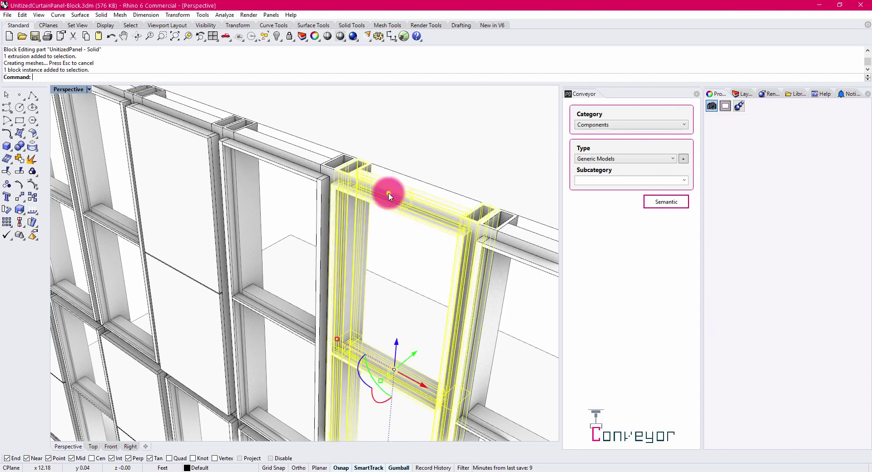
click(412, 249)
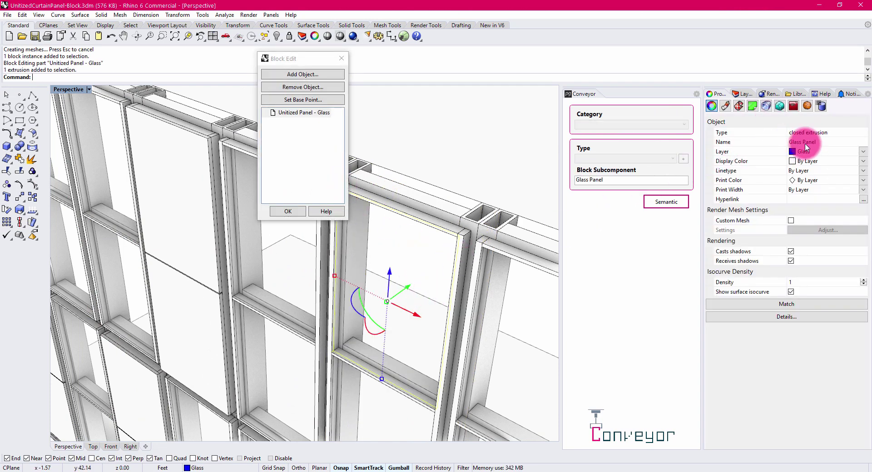
click(725, 107)
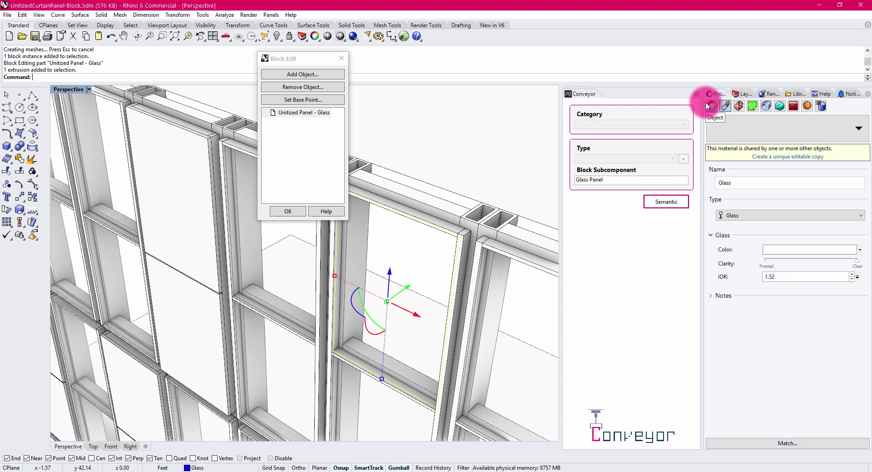
click(712, 107)
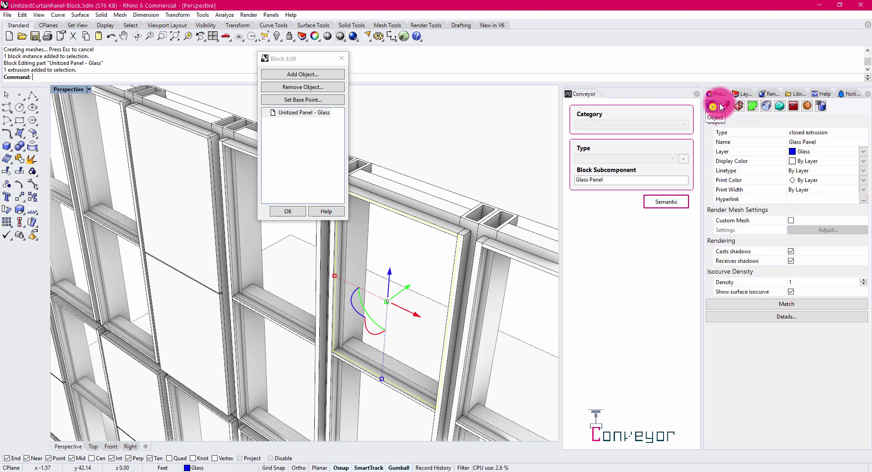
- Examine the materials assigned to the Aluminum, Steel and Glass layers in the Rhino layer list
click(742, 94)
mouse_move(759, 445)
mouse_down()
mouse_move(775, 442)
mouse_move(753, 446)
mouse_up()
click(722, 142)
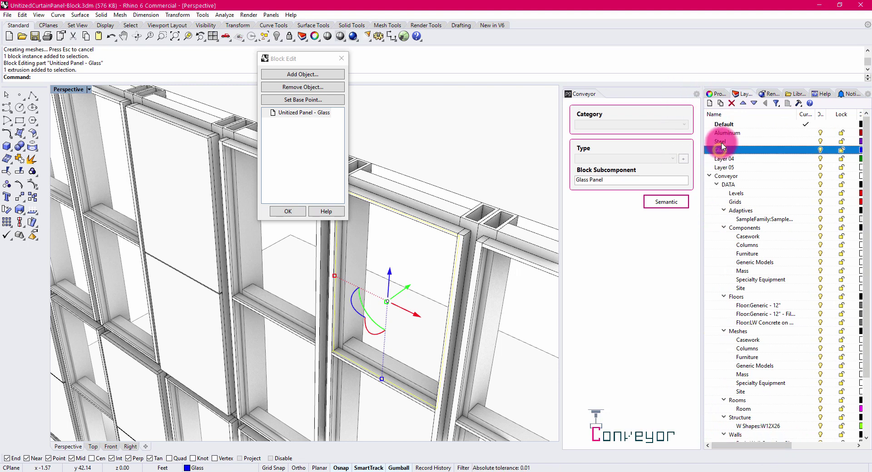
click(728, 134)
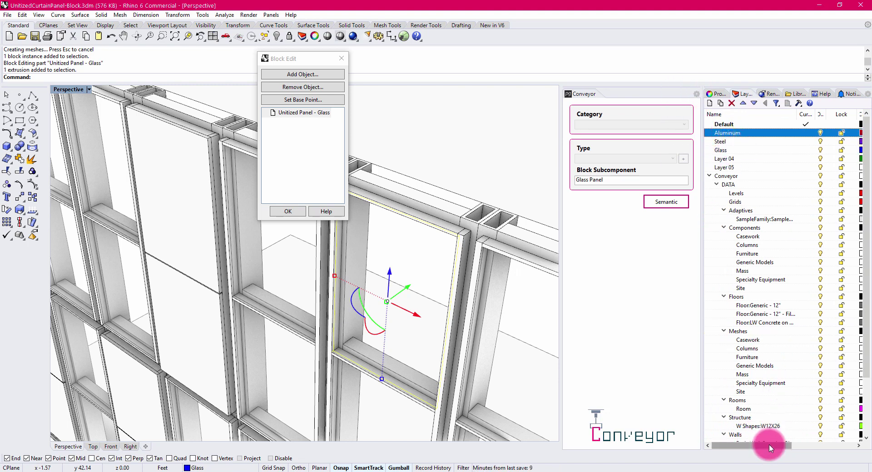
drag(757, 446, 806, 447)
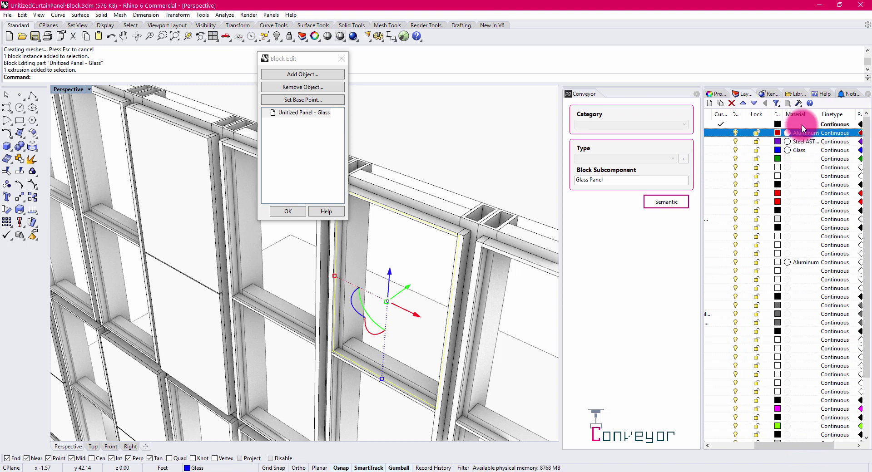
- Switch back to Revit and set the 3D view's visual style to Shaded
mouse_move(367, 471)
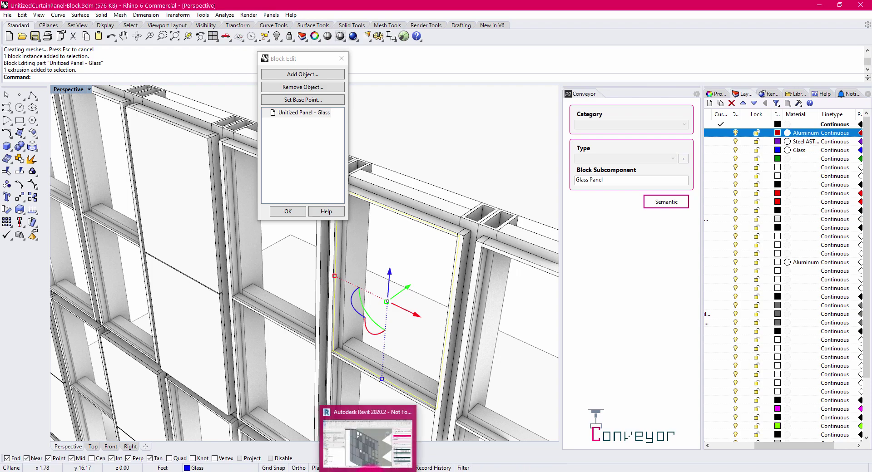
click(370, 438)
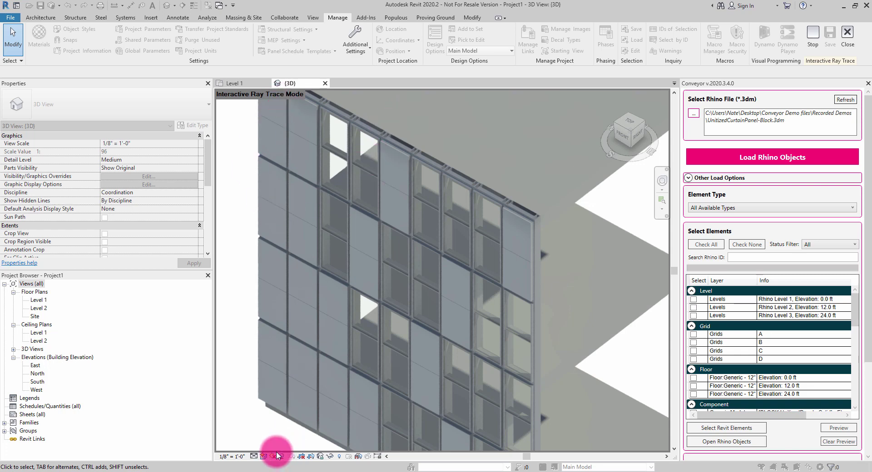
click(263, 458)
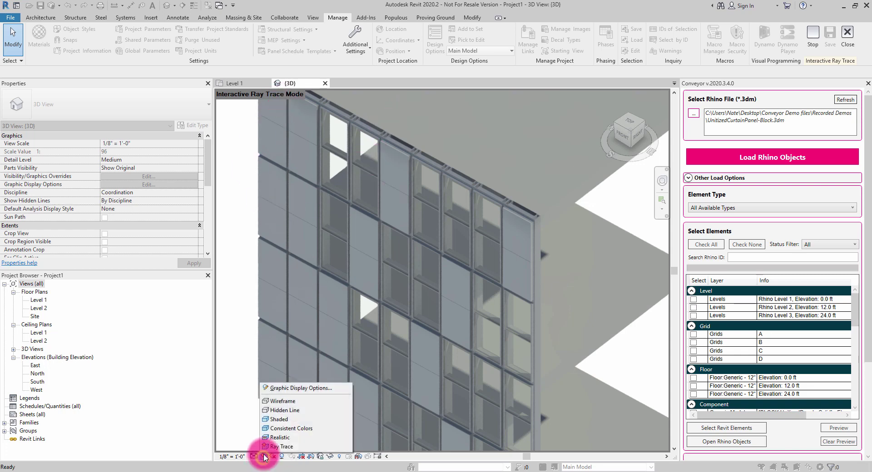
click(288, 418)
mouse_move(287, 407)
middle_down()
mouse_move(447, 275)
mouse_move(449, 296)
middle_up()
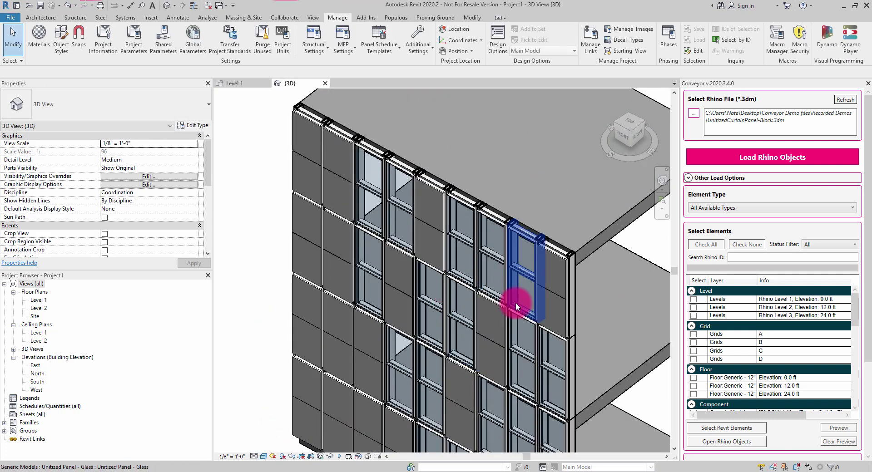
- Select a Unitized Panel - Glass instance in the facade's upper row and examine its RhinoMaterial parameters under Materials and Finishes
click(403, 164)
scroll(401, 186, up, 5)
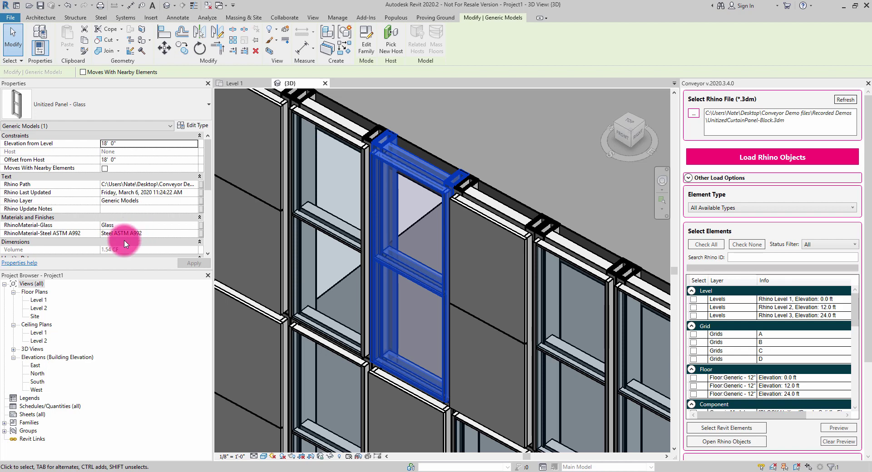
scroll(348, 272, down, 10)
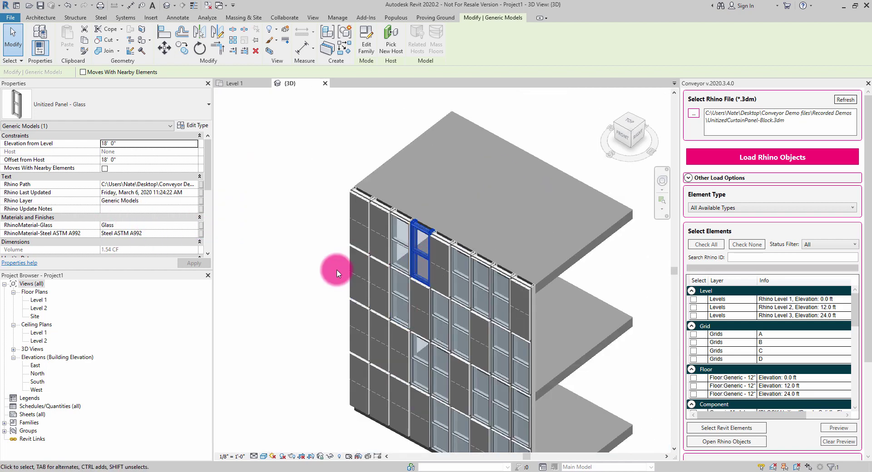
click(313, 265)
- Open the Unitized Panel - Glass family for editing from the top-row glass panel nearest the facade's corner
shift+middle_drag(585, 366, 437, 237)
scroll(360, 264, up, 5)
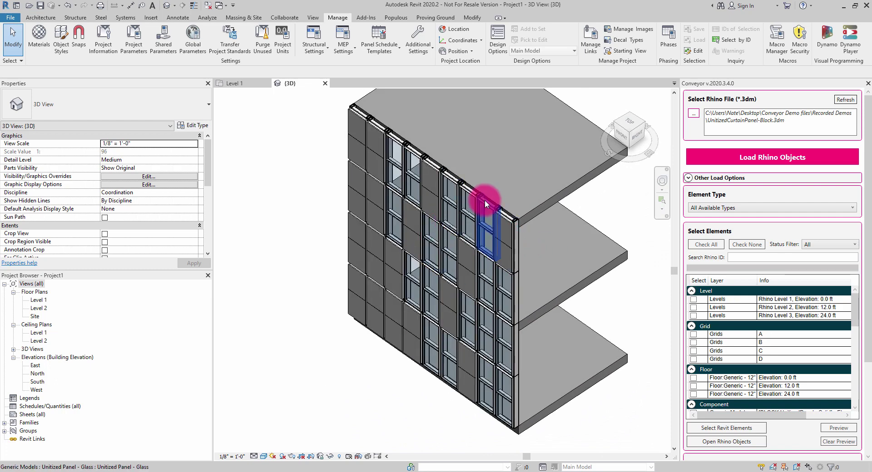
scroll(487, 208, up, 4)
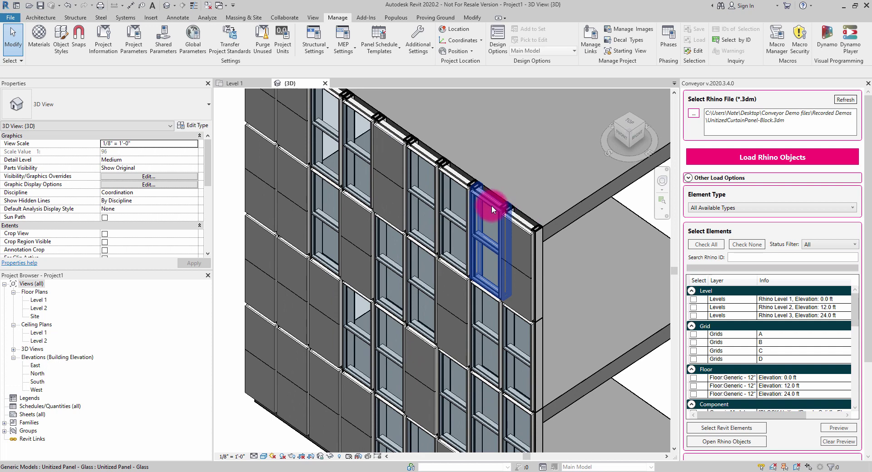
scroll(493, 203, up, 3)
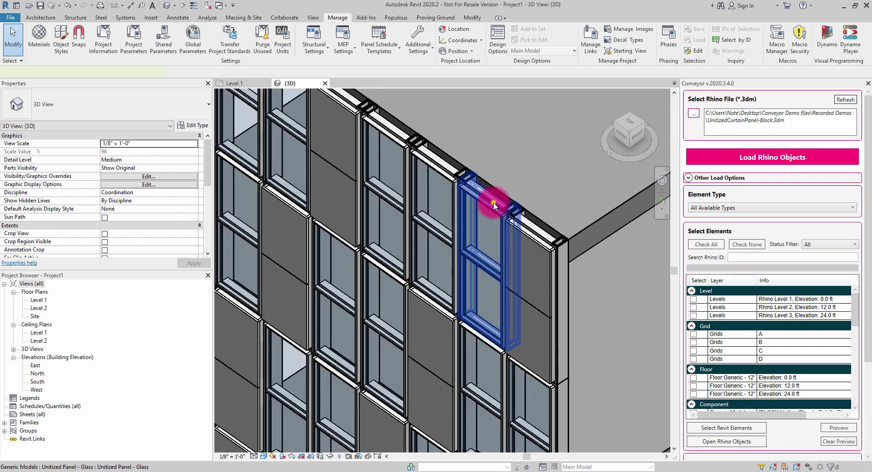
double_click(493, 203)
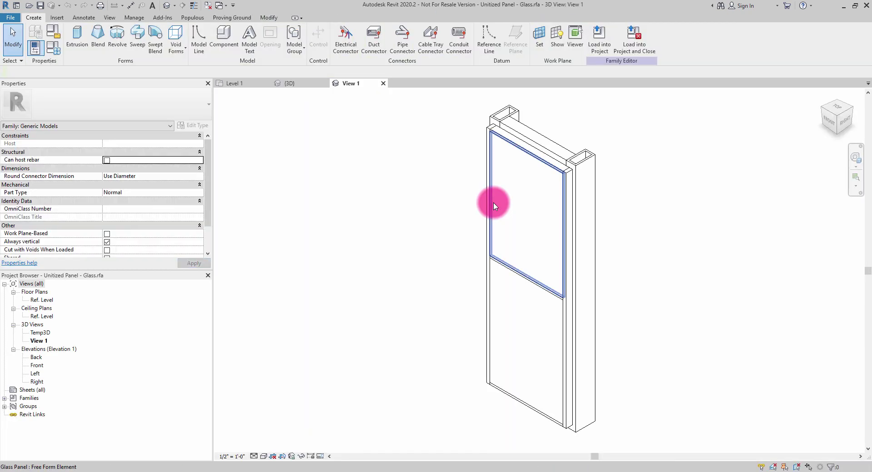
- Enable Show Shape Handles for the Primary Structure vertical tube in the panel family and apply it
shift+middle_drag(600, 202, 560, 195)
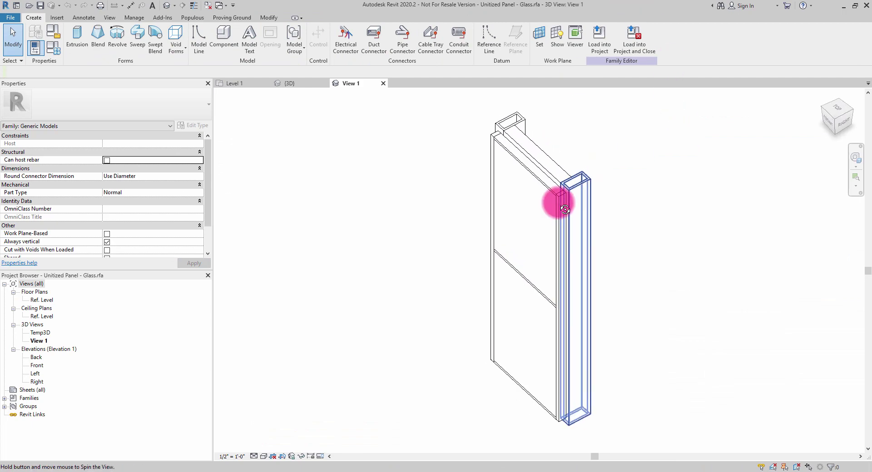
scroll(565, 163, up, 2)
click(583, 210)
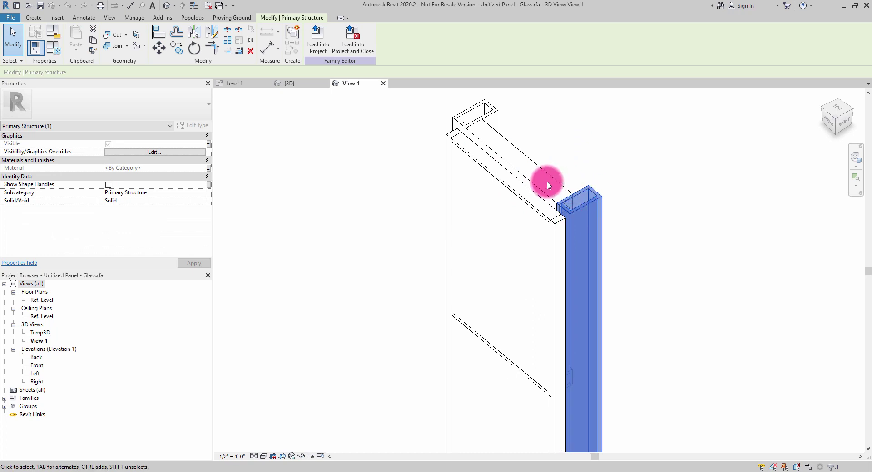
click(109, 185)
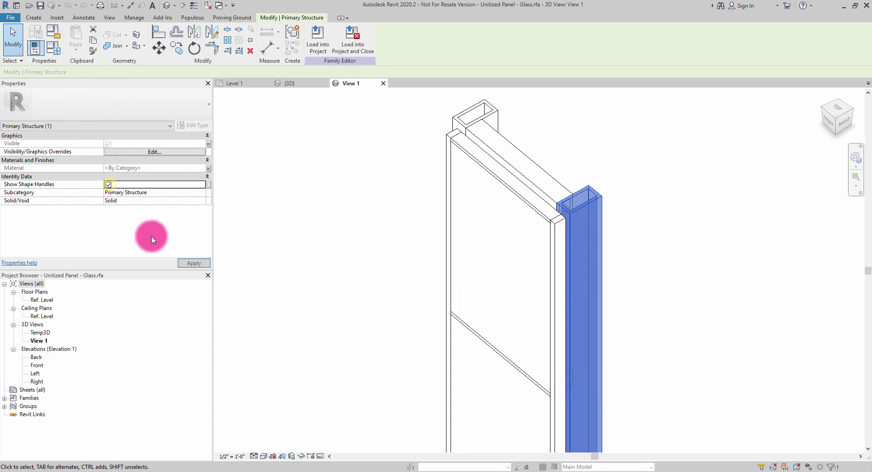
click(185, 264)
- Try to stretch the Primary Structure tube slightly upward by its top shape handle
scroll(570, 187, down, 5)
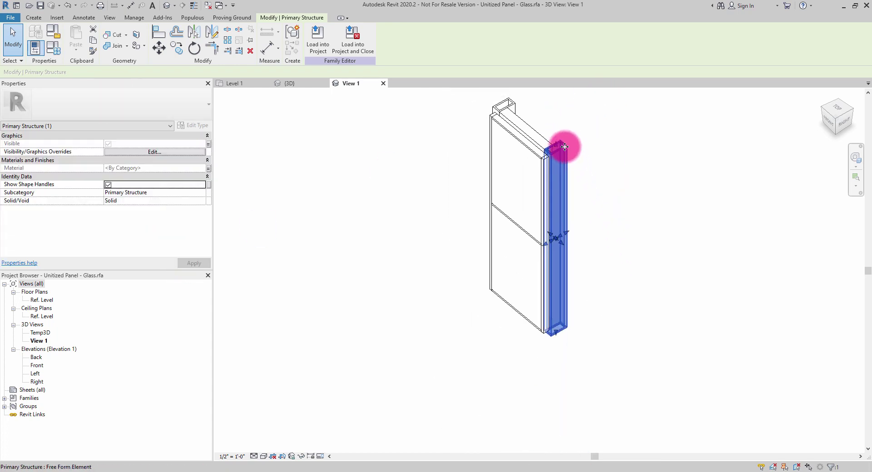
mouse_move(559, 139)
mouse_down()
mouse_move(560, 111)
mouse_move(565, 191)
mouse_move(562, 128)
mouse_up()
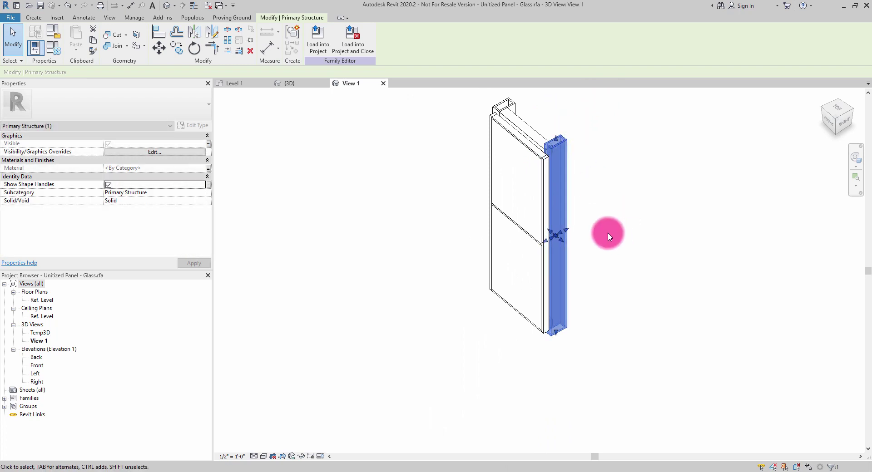
click(639, 209)
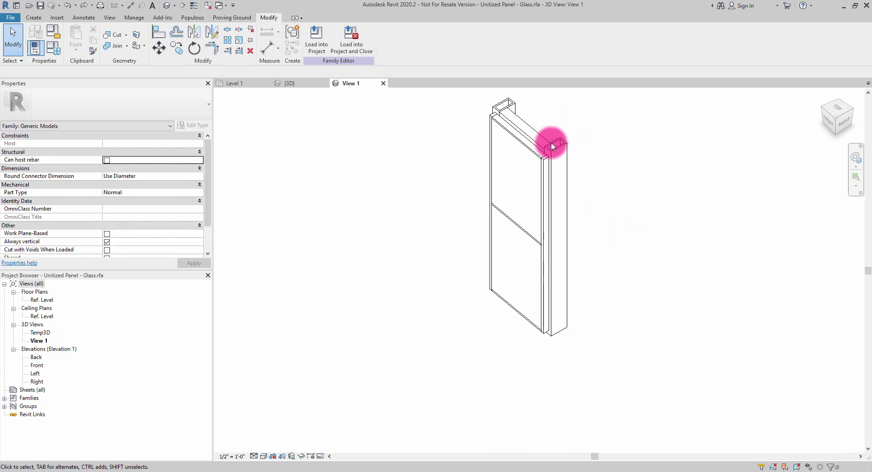
- Inspect the panel family from the front and close it to return to the project's 3D view
scroll(550, 138, up, 5)
scroll(490, 219, down, 6)
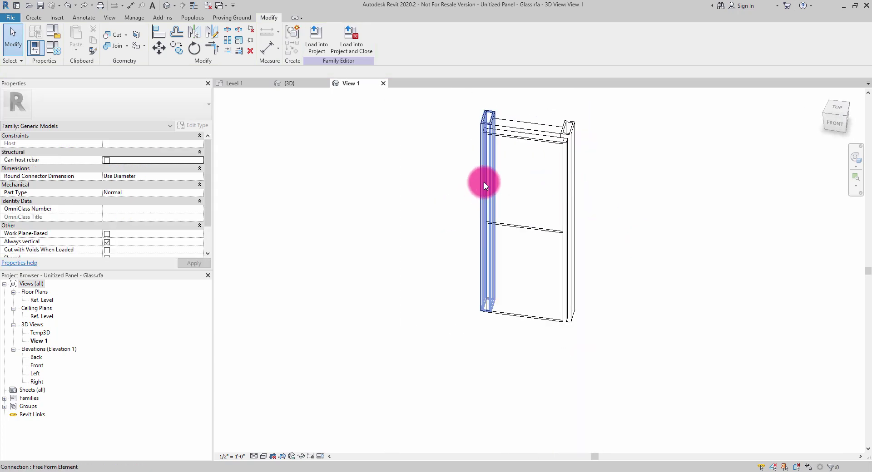
shift+middle_drag(483, 181, 567, 127)
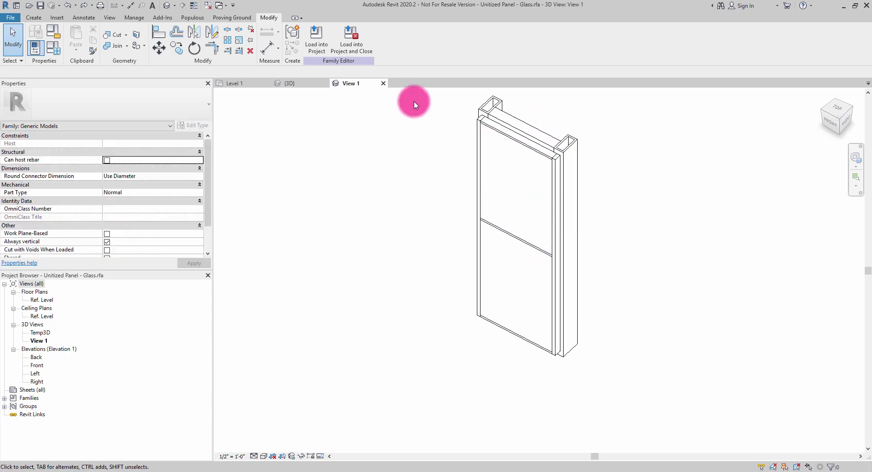
click(384, 83)
click(460, 246)
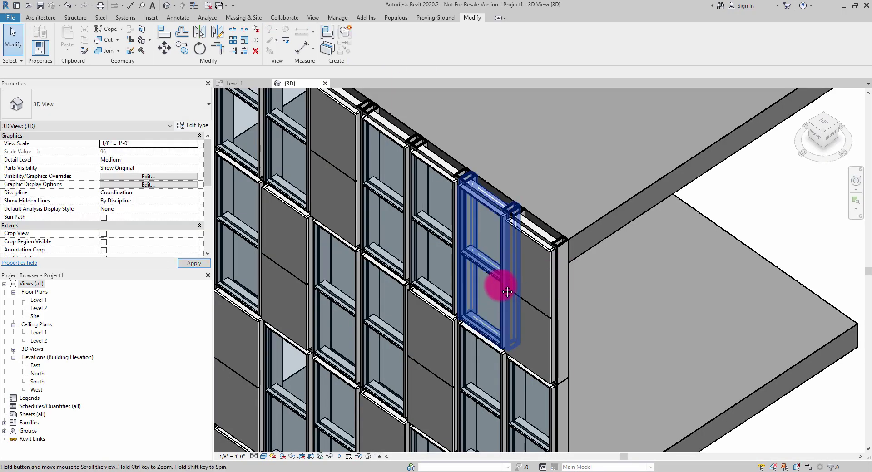
- Examine the panelized facade and floor slabs from both sides in the project's 3D view
shift+middle_drag(502, 286, 434, 285)
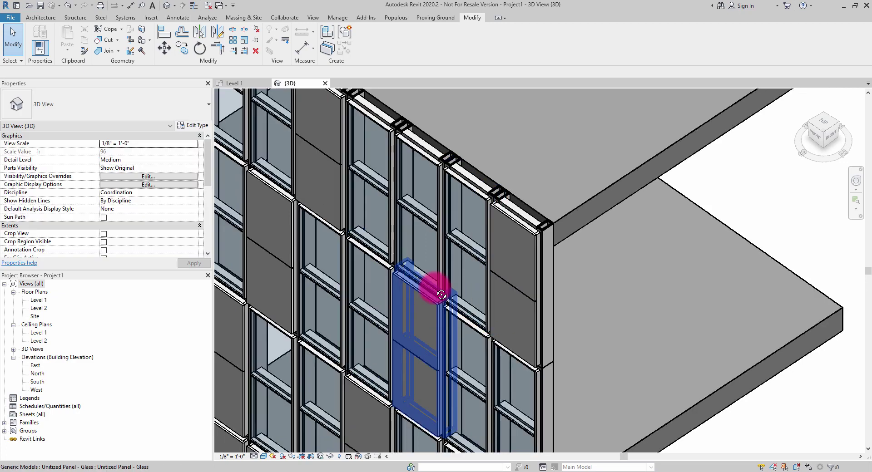
scroll(558, 284, up, 3)
scroll(558, 284, down, 5)
shift+middle_drag(551, 290, 434, 289)
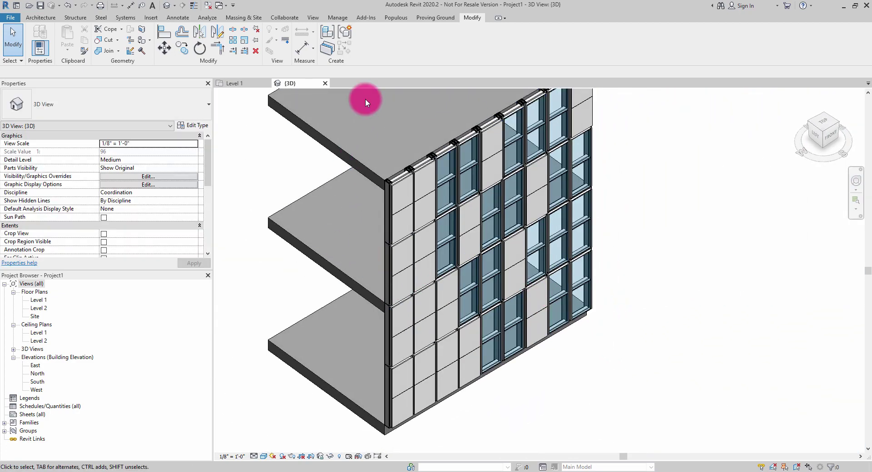
shift+middle_drag(617, 292, 504, 241)
shift+middle_drag(578, 265, 542, 153)
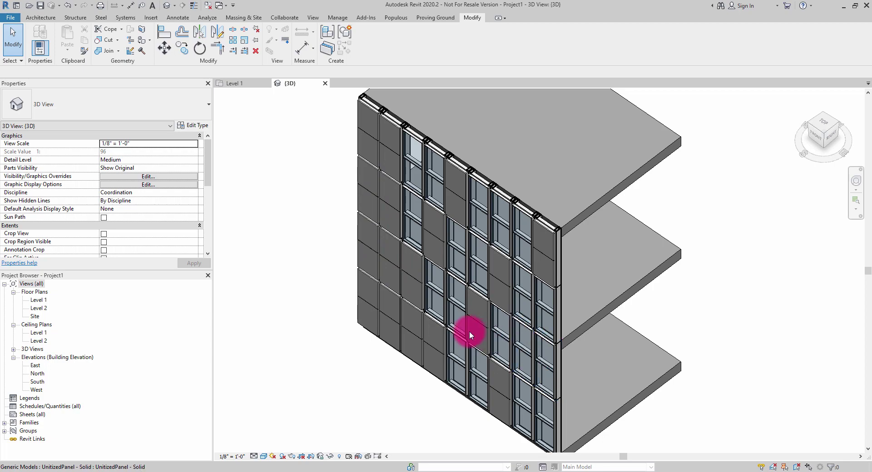
scroll(552, 380, up, 2)
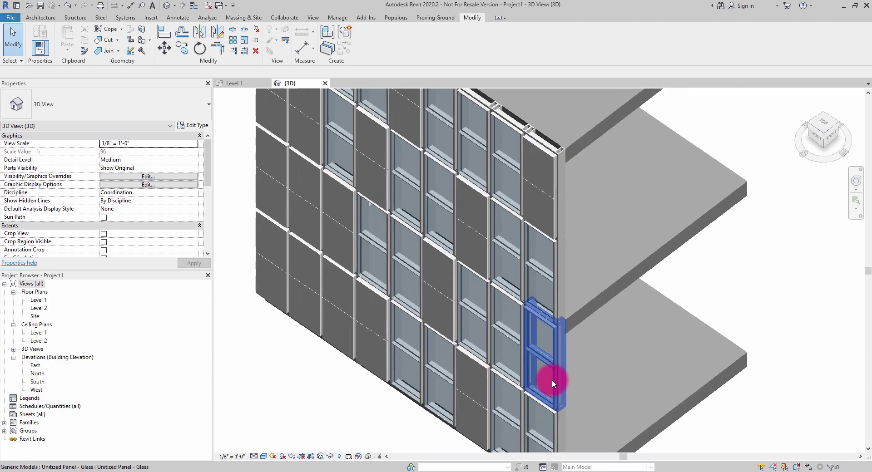
shift+middle_drag(551, 380, 636, 313)
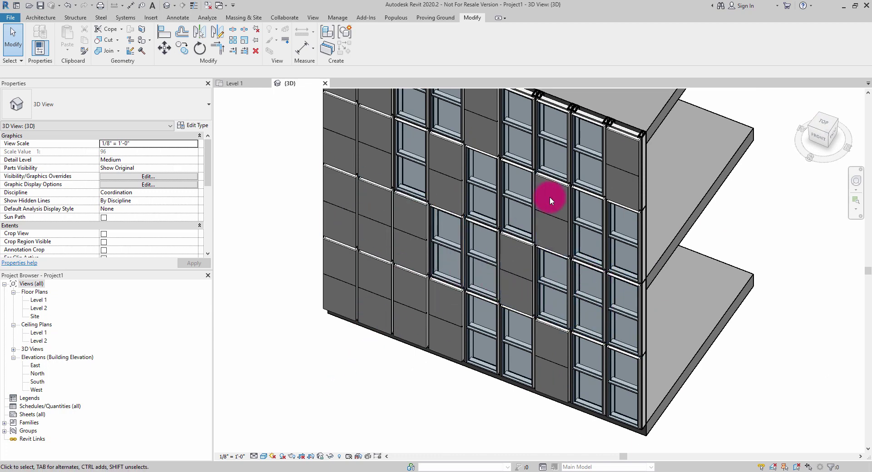
shift+middle_drag(549, 197, 573, 315)
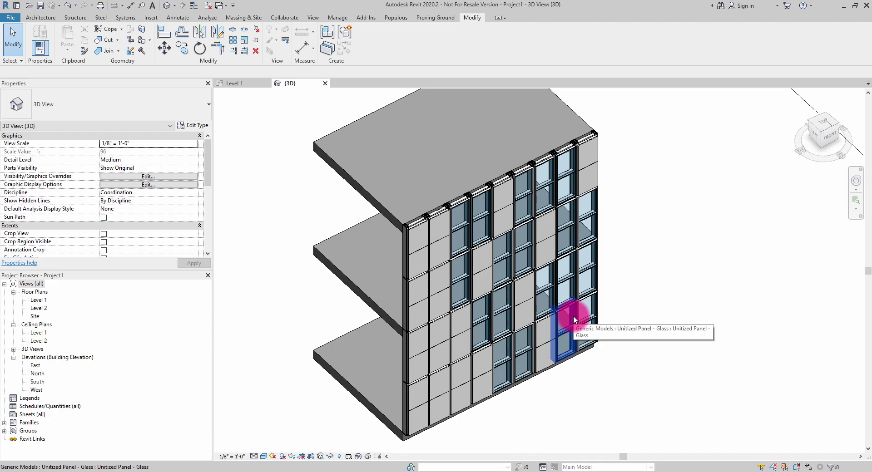
- Switch to Rhino, finish editing the Unitized Panel - Glass block, and view the whole facade model
click(347, 470)
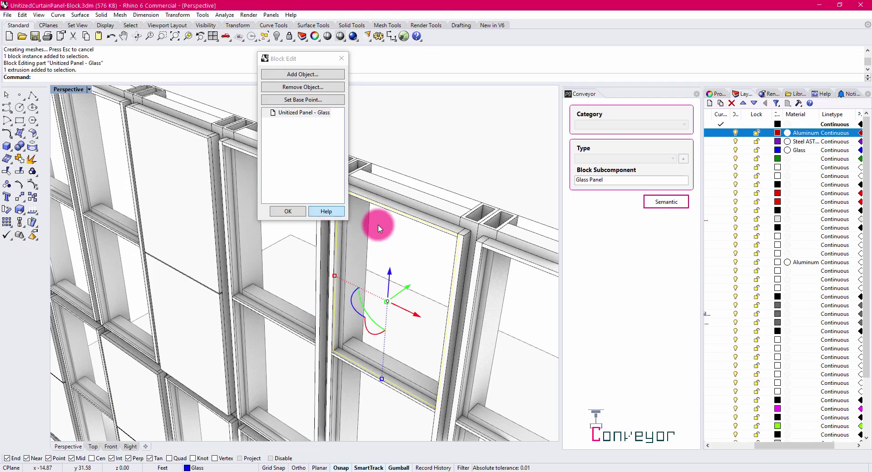
click(291, 212)
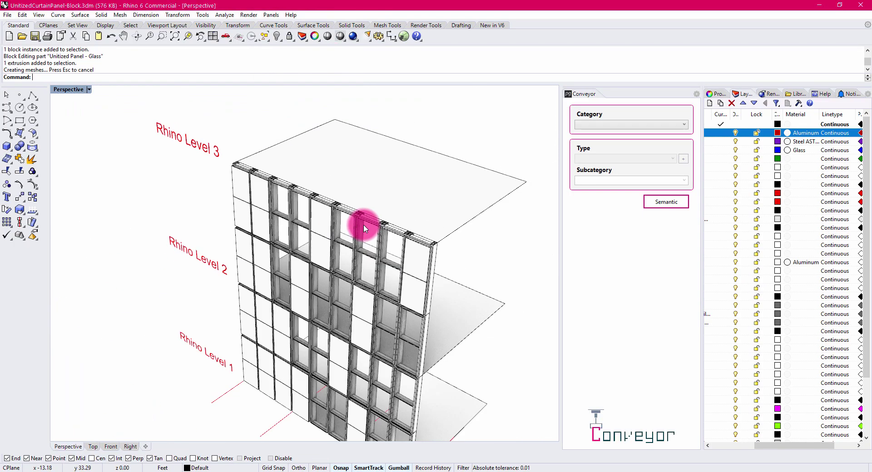
right_drag(495, 272, 374, 259)
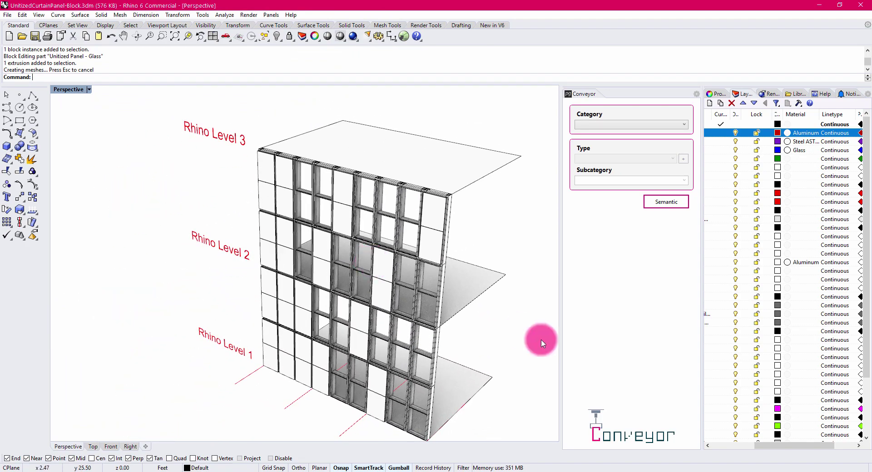
right_drag(482, 373, 385, 448)
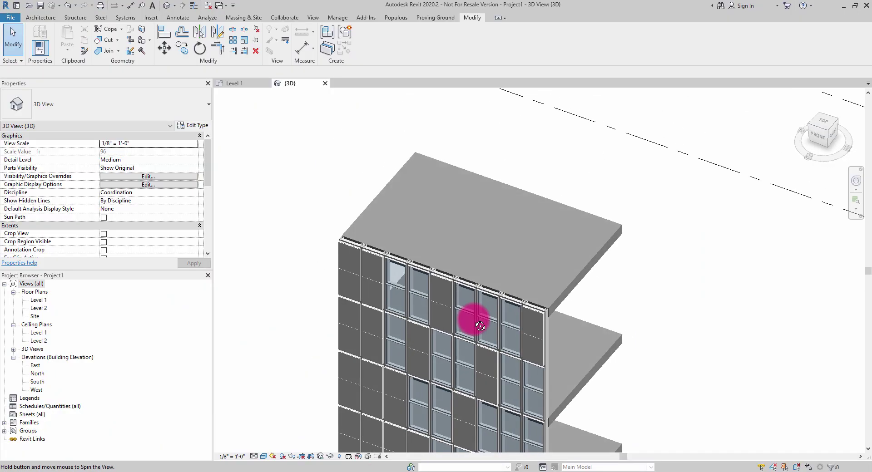